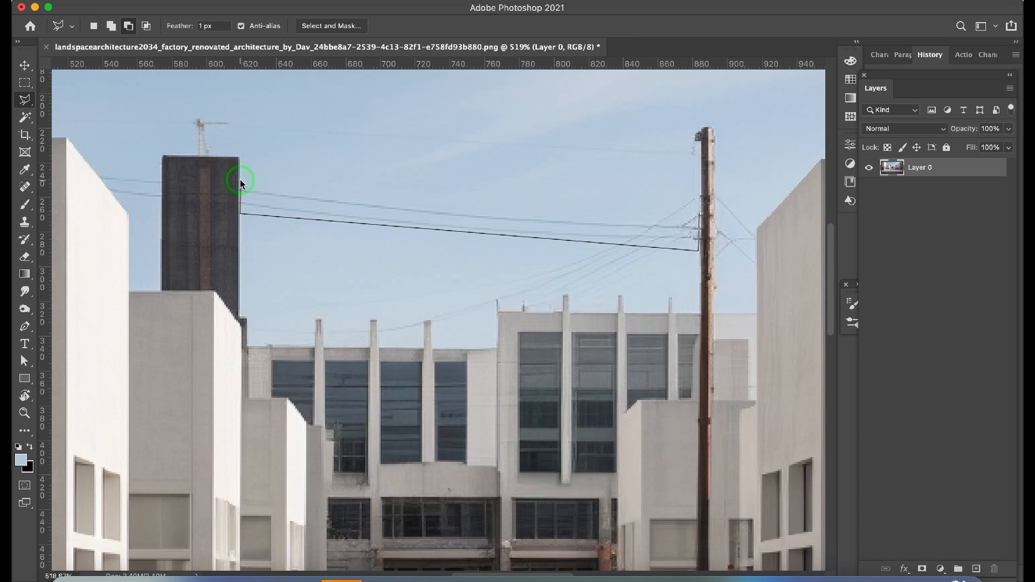
- Remove the selected overhead wires between the dark tower and the pole with Content-Aware Fill using Auto sampling and New Layer output, then deselect
{"action": "right_click", "coordinate": [264, 200]}
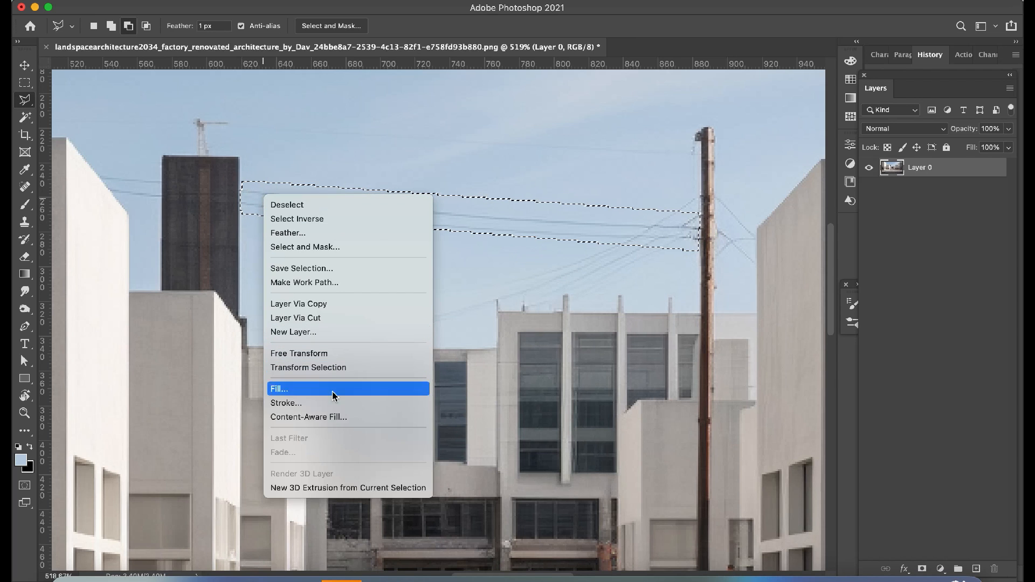
{"action": "left_click", "coordinate": [340, 418]}
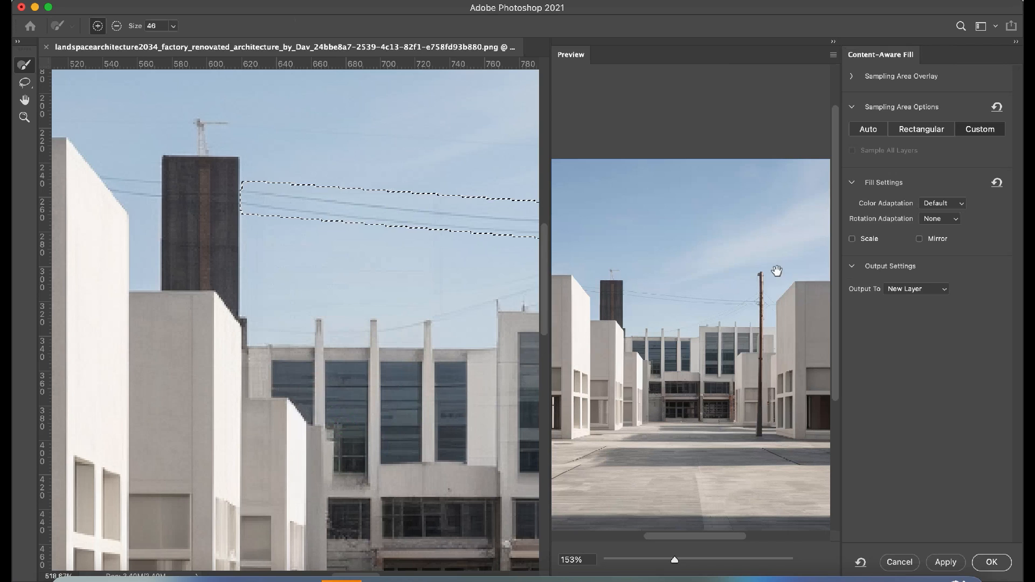
{"action": "left_click", "coordinate": [870, 128]}
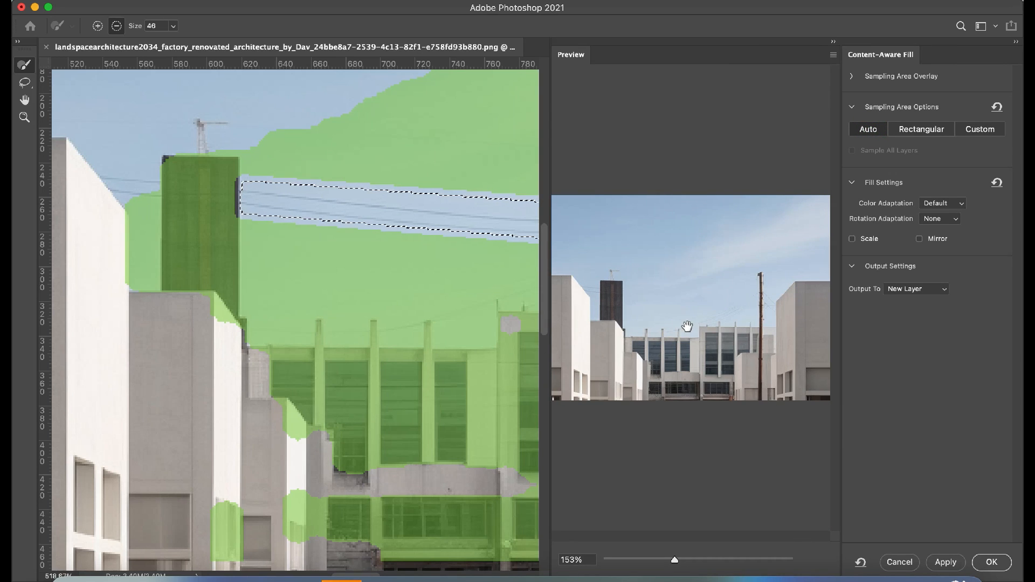
{"action": "left_click", "coordinate": [991, 561]}
{"action": "key", "text": "d"}
{"action": "key", "text": "super+d"}
{"action": "scroll", "coordinate": [469, 201], "scroll_direction": "up", "scroll_amount": 5}
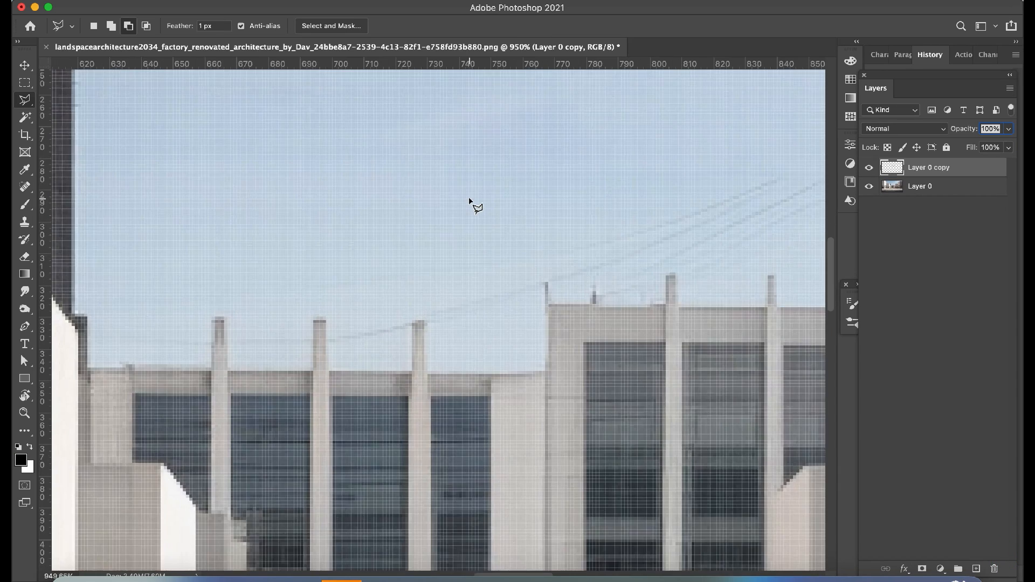
{"action": "scroll", "coordinate": [463, 227], "scroll_direction": "down", "scroll_amount": 8}
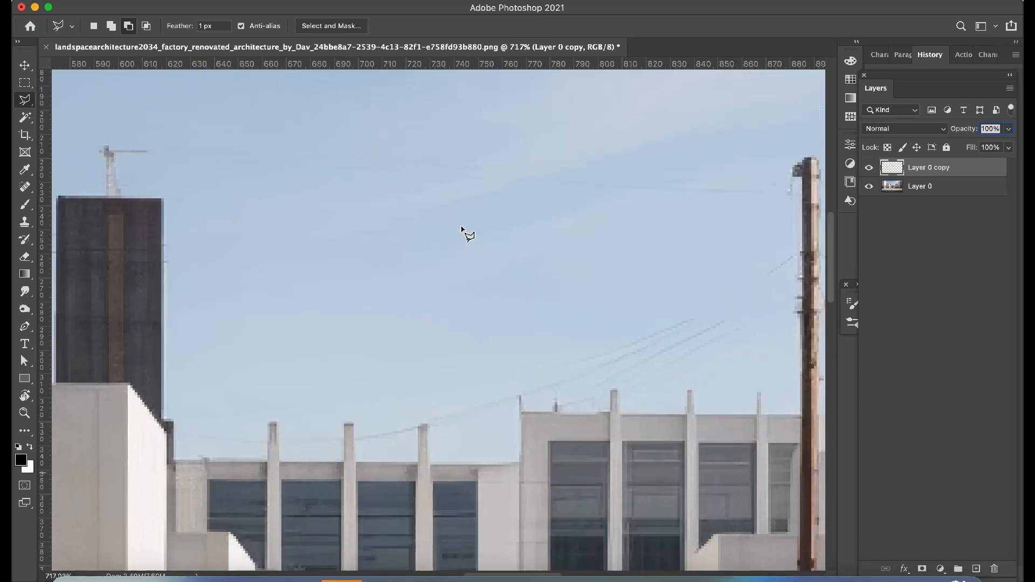
{"action": "scroll", "coordinate": [460, 231], "scroll_direction": "down", "scroll_amount": 5}
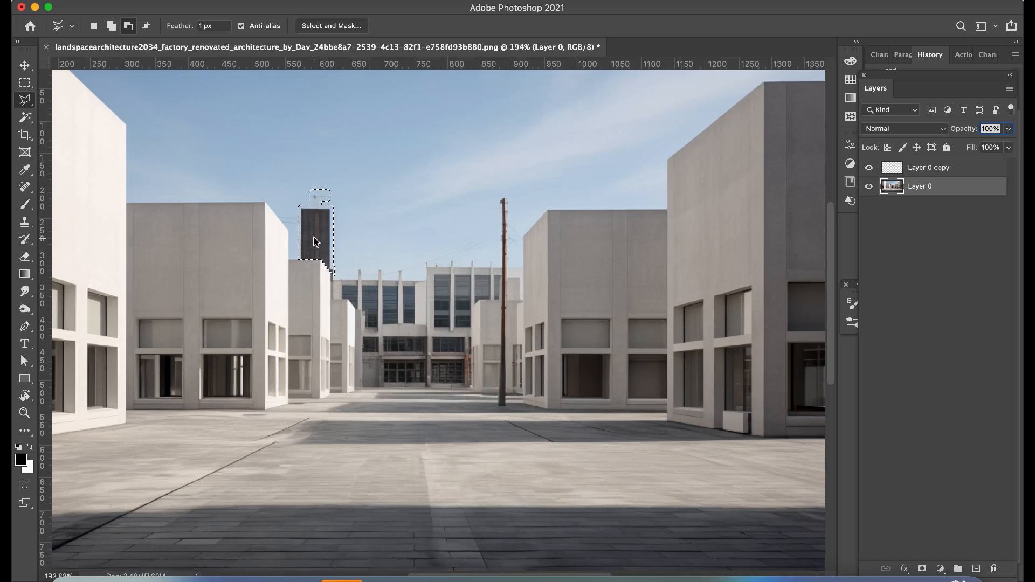
- Remove the selected dark tower from Layer 0 with Content-Aware Fill using Auto sampling, and marquee-select the leftover wire fragments in the sky
{"action": "right_click", "coordinate": [316, 242]}
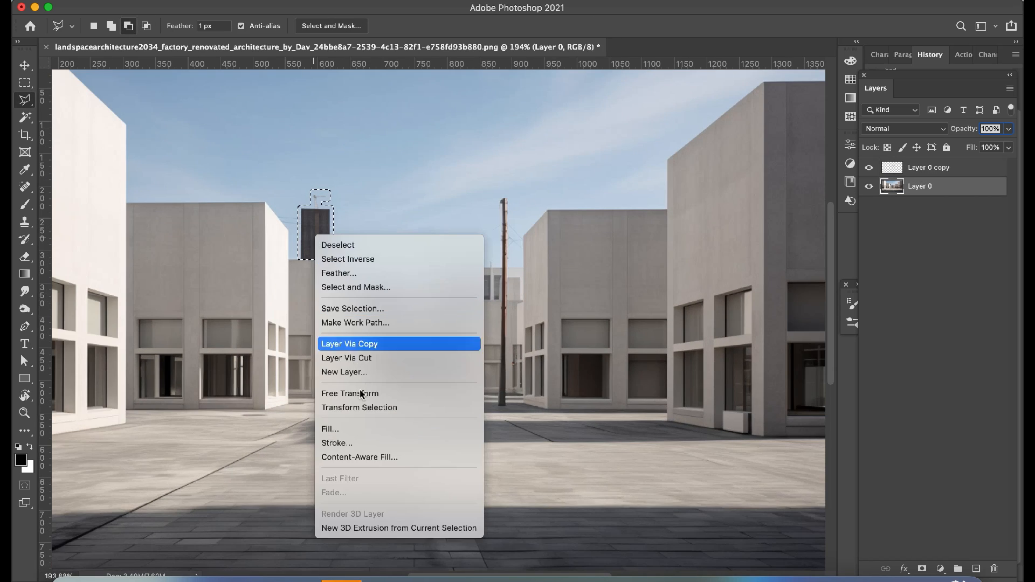
{"action": "left_click", "coordinate": [359, 458]}
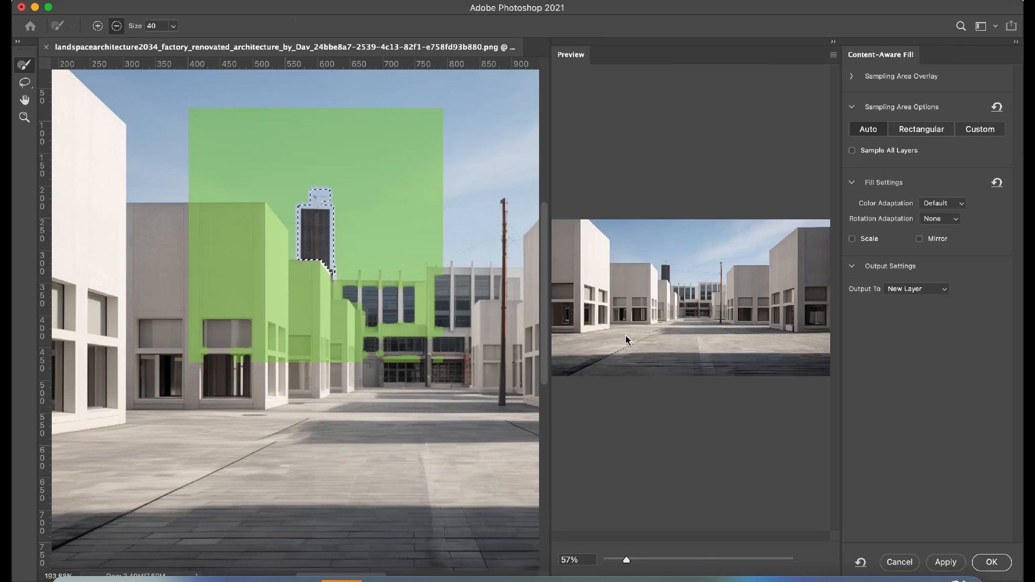
{"action": "left_click", "coordinate": [994, 562]}
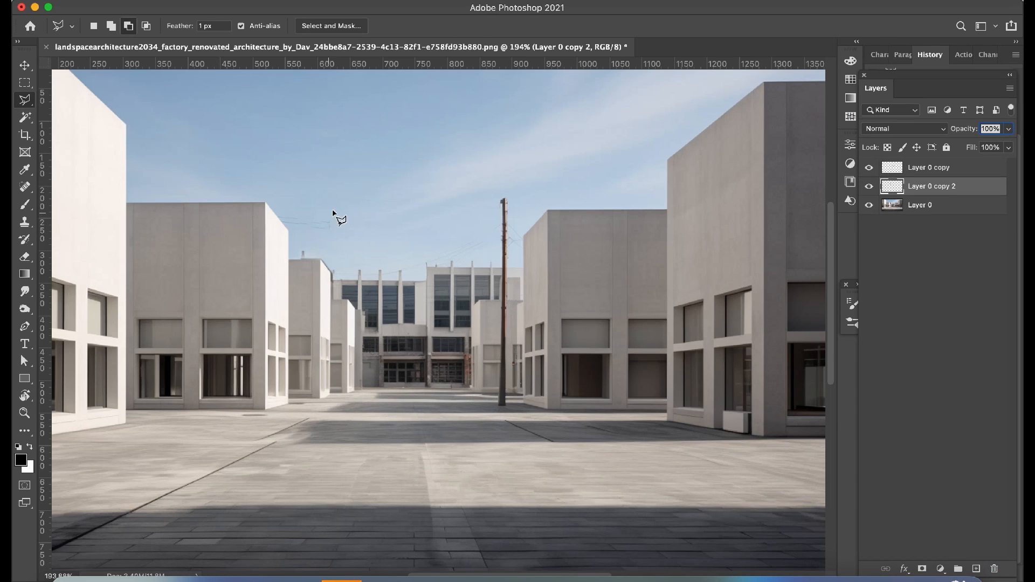
{"action": "key", "text": "m"}
{"action": "left_click_drag", "start_coordinate": [345, 197], "coordinate": [287, 225]}
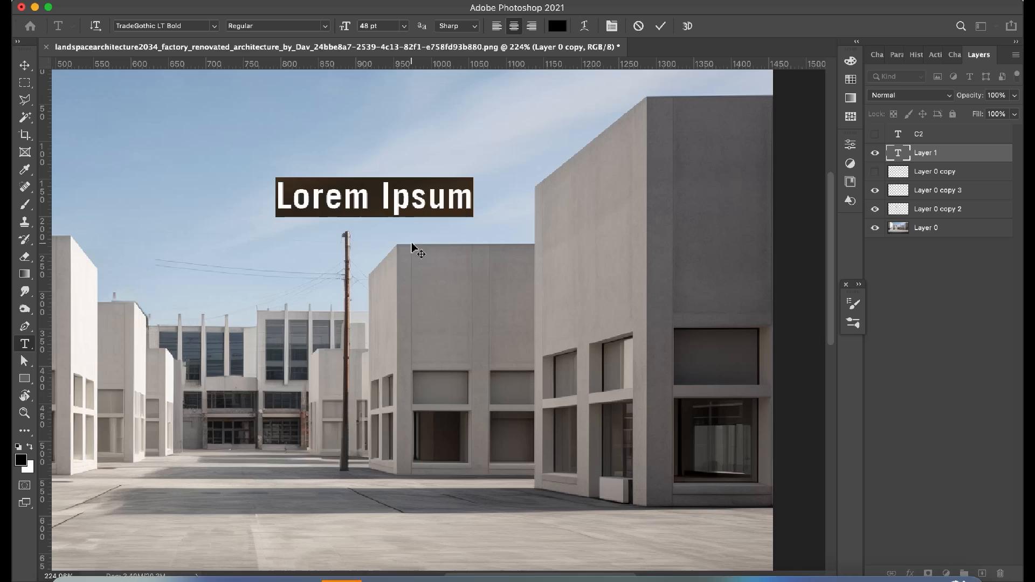
- Enter the text CENTER and move it onto the side facade of the large building on the right
{"action": "type", "text": "CENTER"}
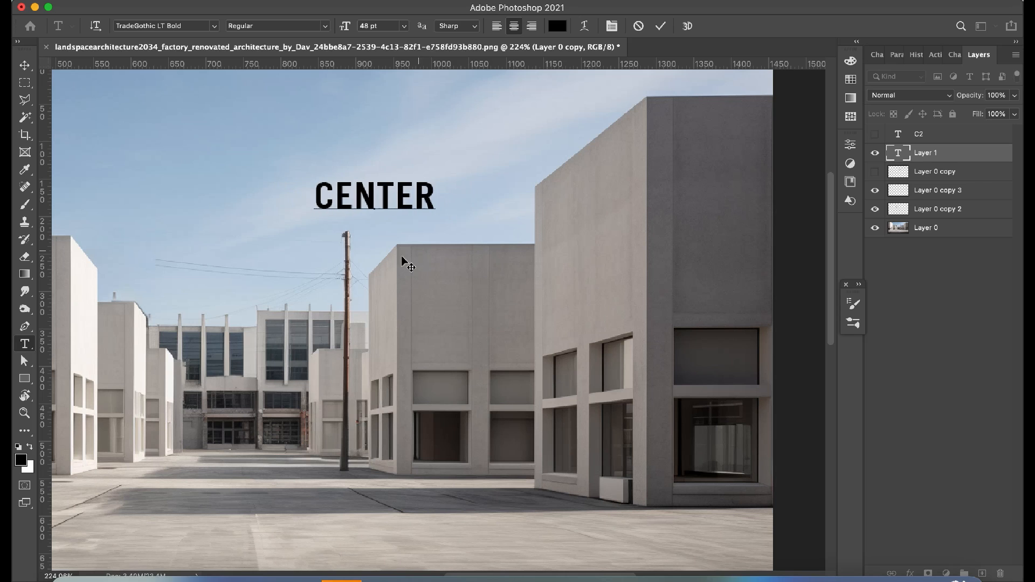
{"action": "left_click", "coordinate": [21, 64]}
{"action": "left_click_drag", "start_coordinate": [366, 195], "coordinate": [591, 264]}
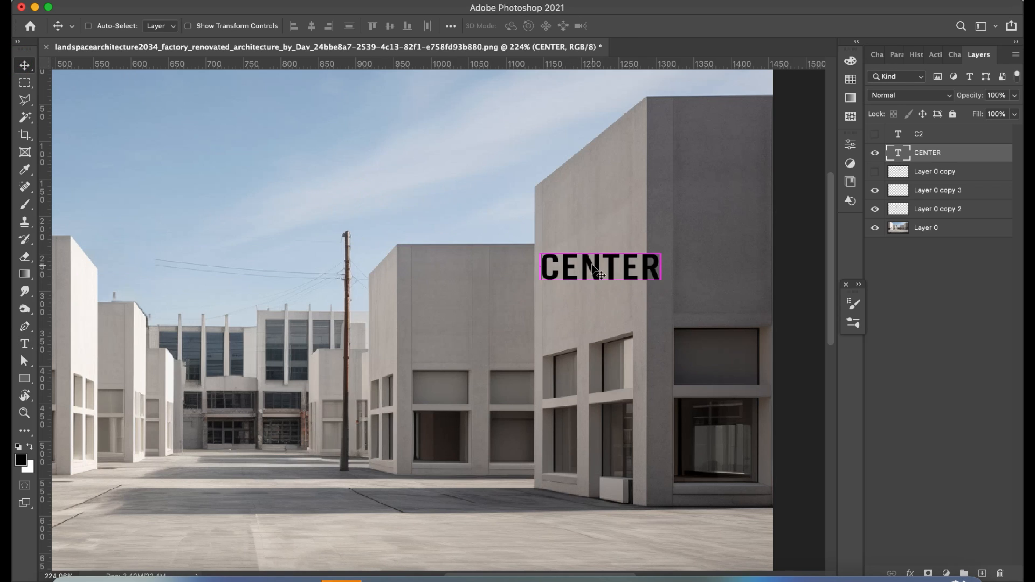
- Try to narrow and skew the CENTER text with Free Transform to match the facade's perspective
{"action": "key", "text": "ctrl+t"}
{"action": "left_click_drag", "start_coordinate": [661, 267], "coordinate": [636, 262]}
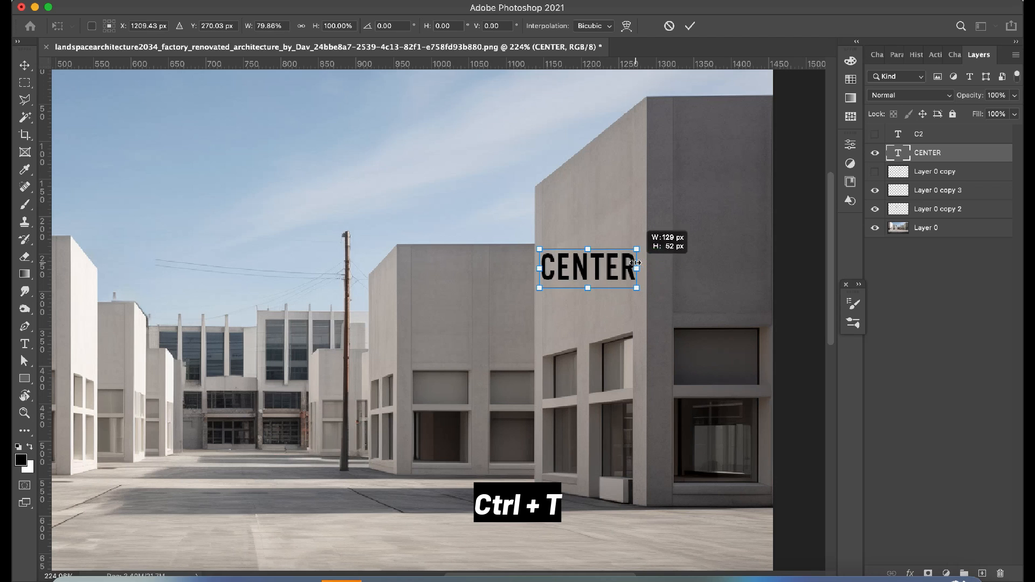
{"action": "right_click", "coordinate": [626, 268]}
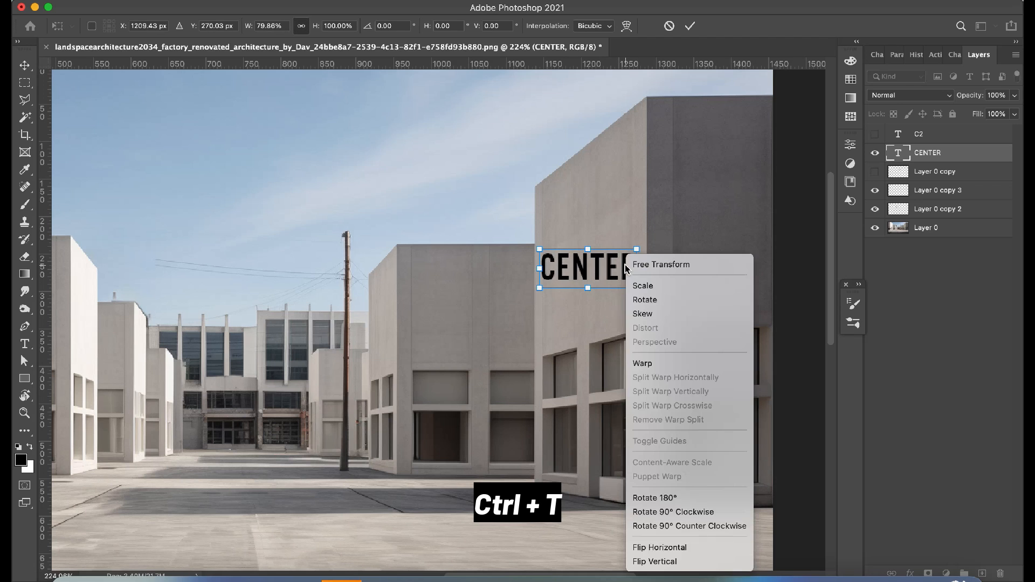
{"action": "left_click", "coordinate": [642, 363]}
{"action": "key", "text": "Escape"}
{"action": "key", "text": "ctrl+t"}
{"action": "left_click_drag", "start_coordinate": [660, 267], "coordinate": [636, 267]}
{"action": "left_click_drag", "start_coordinate": [558, 268], "coordinate": [560, 317]}
{"action": "right_click", "coordinate": [602, 322]}
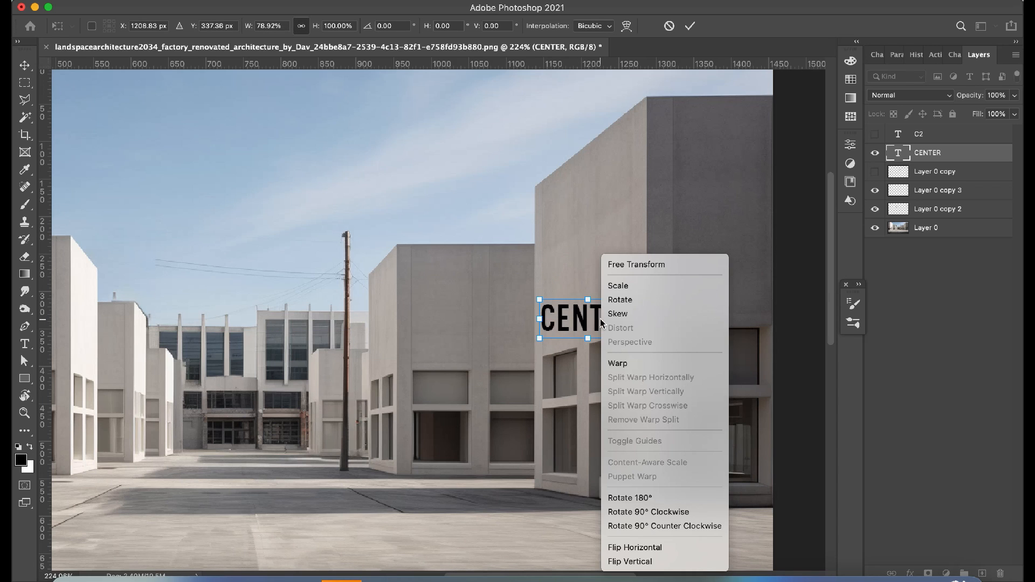
{"action": "left_click", "coordinate": [634, 314]}
{"action": "mouse_move", "coordinate": [636, 318]}
{"action": "left_mouse_down"}
{"action": "mouse_move", "coordinate": [634, 272]}
{"action": "mouse_move", "coordinate": [635, 309]}
{"action": "left_mouse_up"}
{"action": "key", "text": "Escape"}
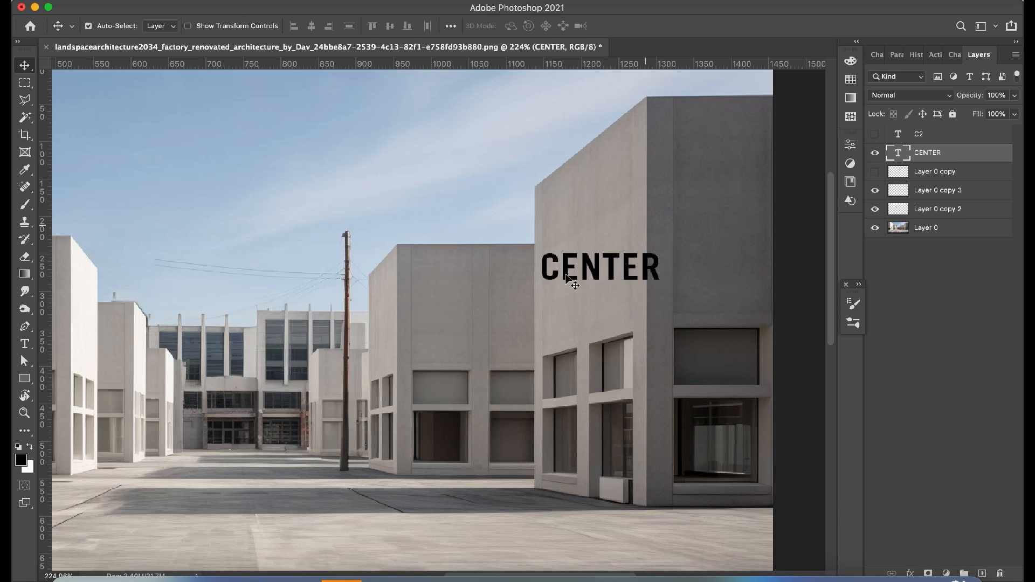
- Select the black CENTER letters with the Magic Wand, copy them, and hide the text layer
{"action": "key", "text": "w"}
{"action": "left_click", "coordinate": [614, 248]}
{"action": "left_click", "coordinate": [649, 259]}
{"action": "key", "text": "super+plus"}
{"action": "key", "text": "ctrl+c"}
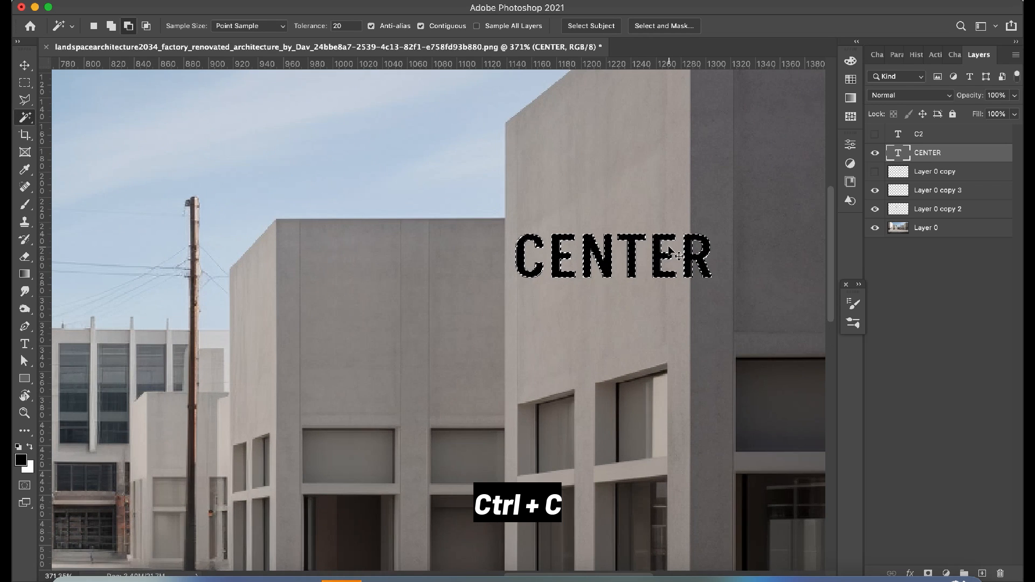
{"action": "left_click", "coordinate": [875, 153]}
- Define a four-corner perspective plane over the right building's side facade in the Vanishing Point filter
{"action": "left_click", "coordinate": [325, 1]}
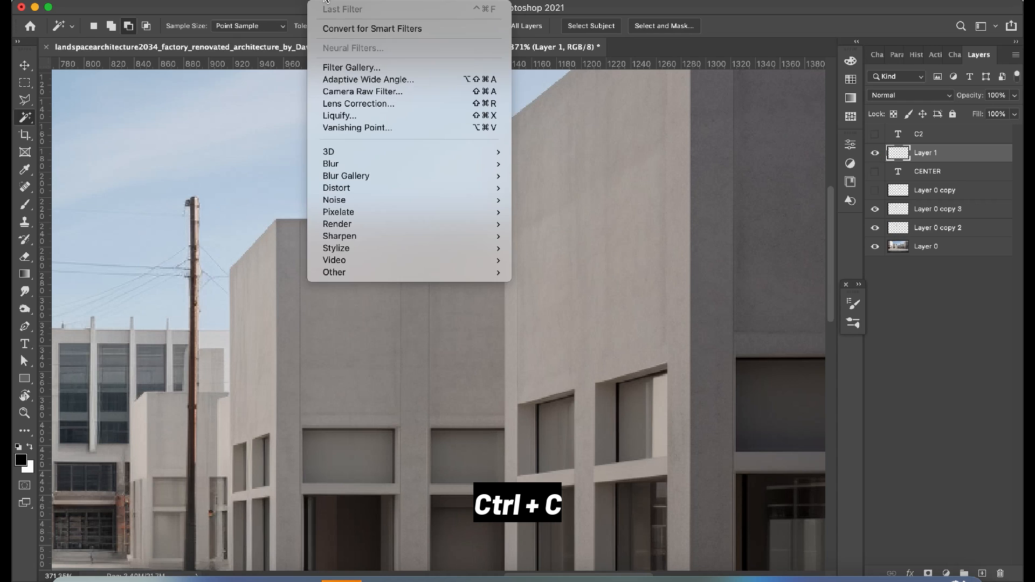
{"action": "left_click", "coordinate": [346, 127]}
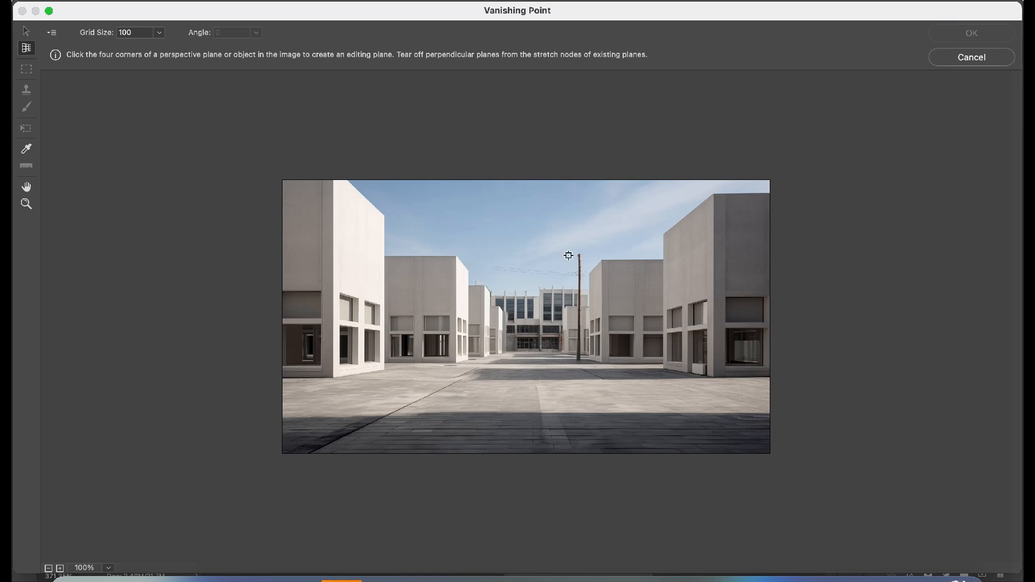
{"action": "left_click_drag", "start_coordinate": [600, 157], "coordinate": [857, 457]}
{"action": "left_click_drag", "start_coordinate": [679, 104], "coordinate": [991, 455]}
{"action": "key", "text": "c"}
{"action": "left_click", "coordinate": [766, 179]}
{"action": "left_click", "coordinate": [881, 85]}
{"action": "left_click", "coordinate": [881, 508]}
{"action": "left_click", "coordinate": [766, 491]}
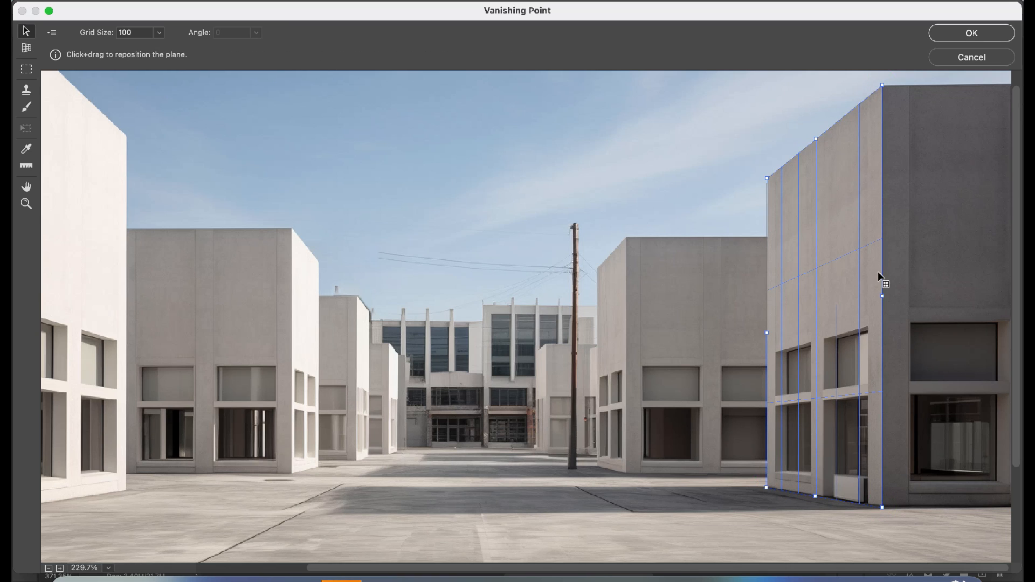
- Paste the CENTER lettering into the perspective plane, then scale and position it above the facade's windows
{"action": "key", "text": "ctrl+v"}
{"action": "left_click_drag", "start_coordinate": [311, 189], "coordinate": [690, 274]}
{"action": "key", "text": "t"}
{"action": "left_click_drag", "start_coordinate": [667, 275], "coordinate": [688, 268]}
{"action": "left_click_drag", "start_coordinate": [700, 267], "coordinate": [666, 295]}
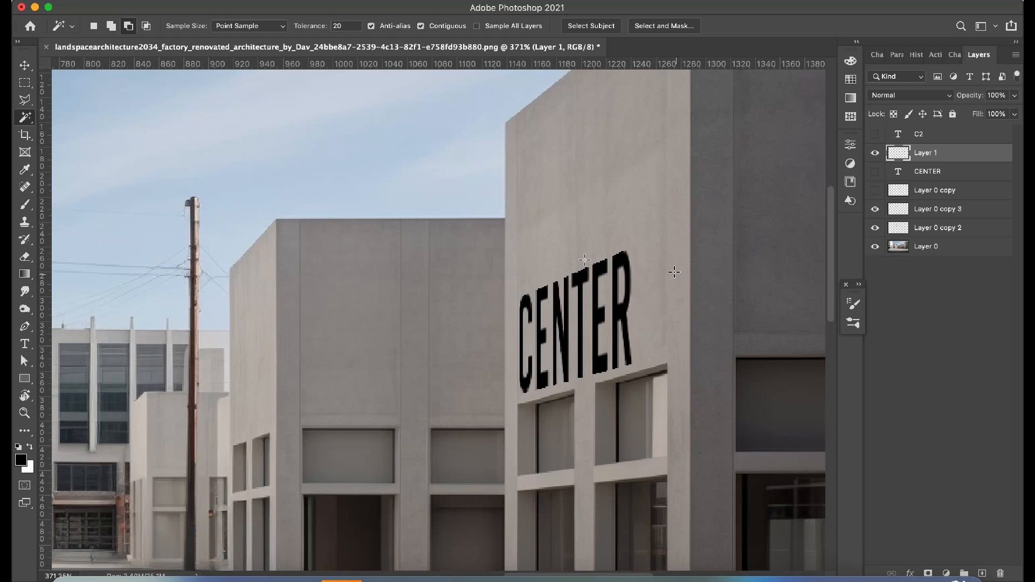
- Set the blend mode of the CENTER lettering layer to Soft Light
{"action": "scroll", "coordinate": [642, 233], "scroll_direction": "down", "scroll_amount": 5}
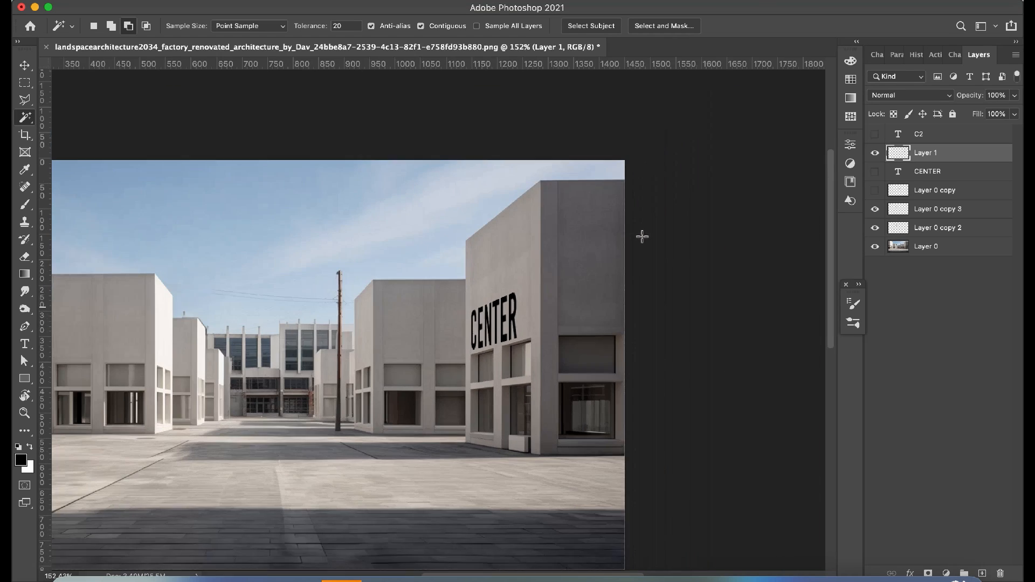
{"action": "left_click", "coordinate": [905, 100]}
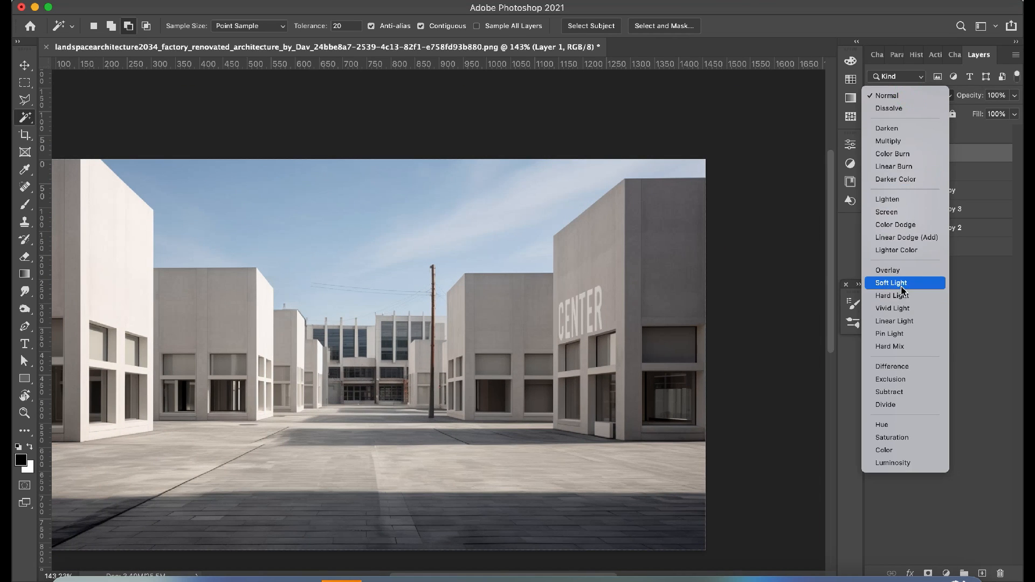
{"action": "left_click", "coordinate": [897, 280]}
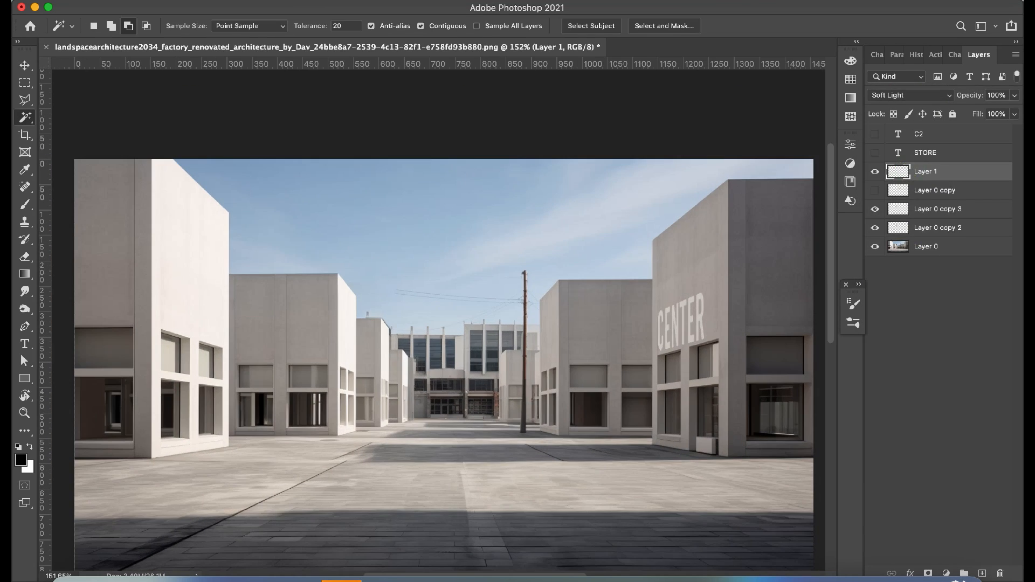
- Paste the STORE lettering in Vanishing Point and fit it onto the left building's side facade above the windows
{"action": "left_click", "coordinate": [314, 2]}
{"action": "left_click", "coordinate": [354, 127]}
{"action": "key", "text": "super+v"}
{"action": "left_click_drag", "start_coordinate": [305, 187], "coordinate": [369, 284]}
{"action": "key", "text": "t"}
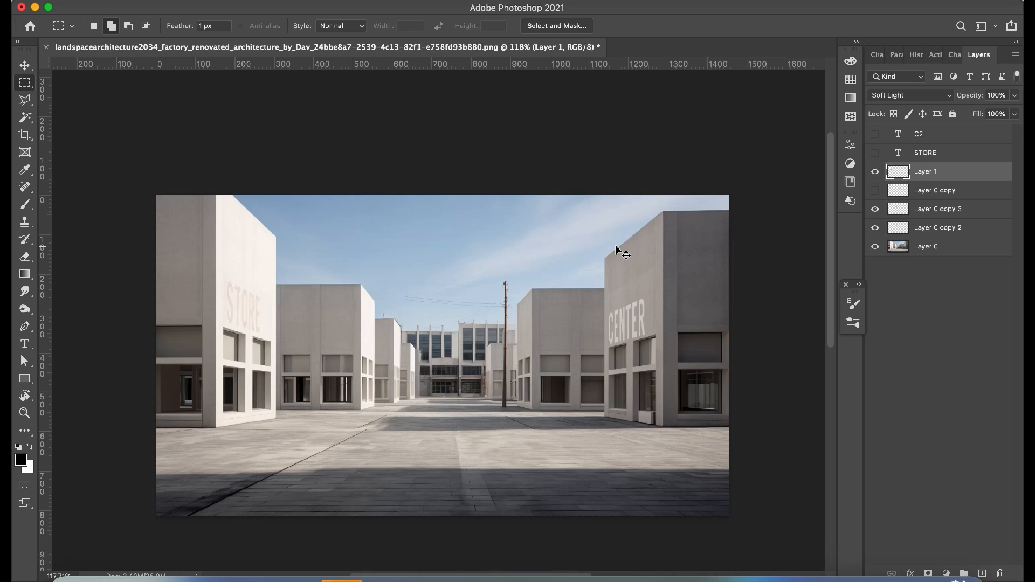
- Move the tiled stone texture slightly downward over the middle of the scene
{"action": "key", "text": "v"}
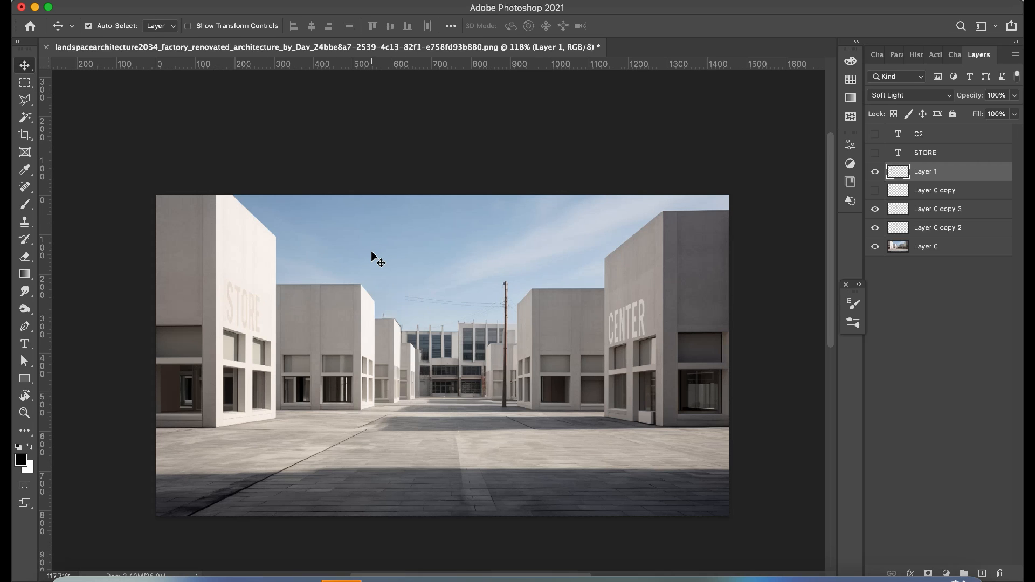
{"action": "scroll", "coordinate": [372, 251], "scroll_direction": "up", "scroll_amount": 2}
{"action": "scroll", "coordinate": [371, 252], "scroll_direction": "down", "scroll_amount": 2}
{"action": "key", "text": "super"}
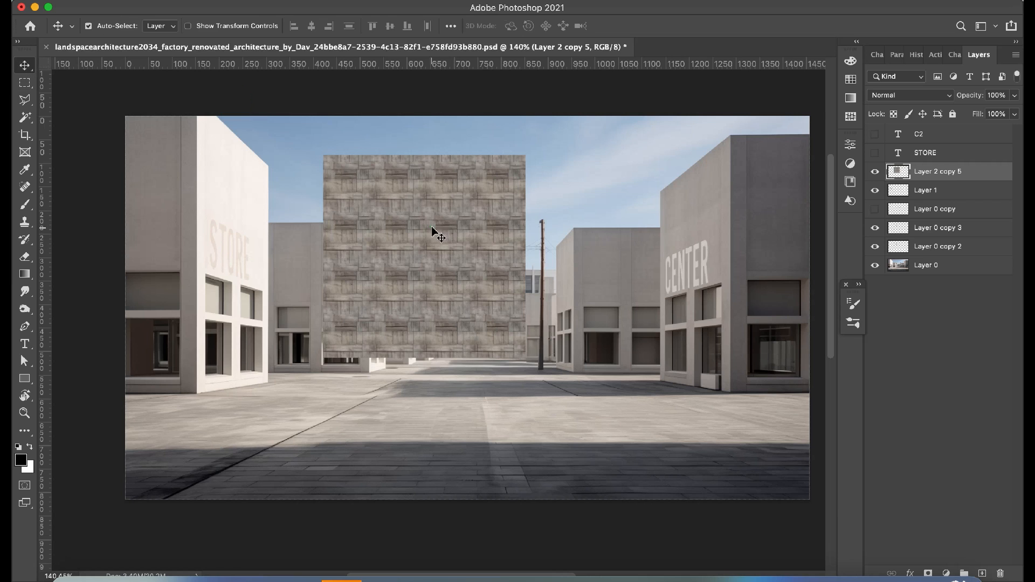
{"action": "left_click_drag", "start_coordinate": [435, 229], "coordinate": [434, 245]}
- Copy the entire stone texture with a rectangular marquee selection and hide its layer
{"action": "key", "text": "m"}
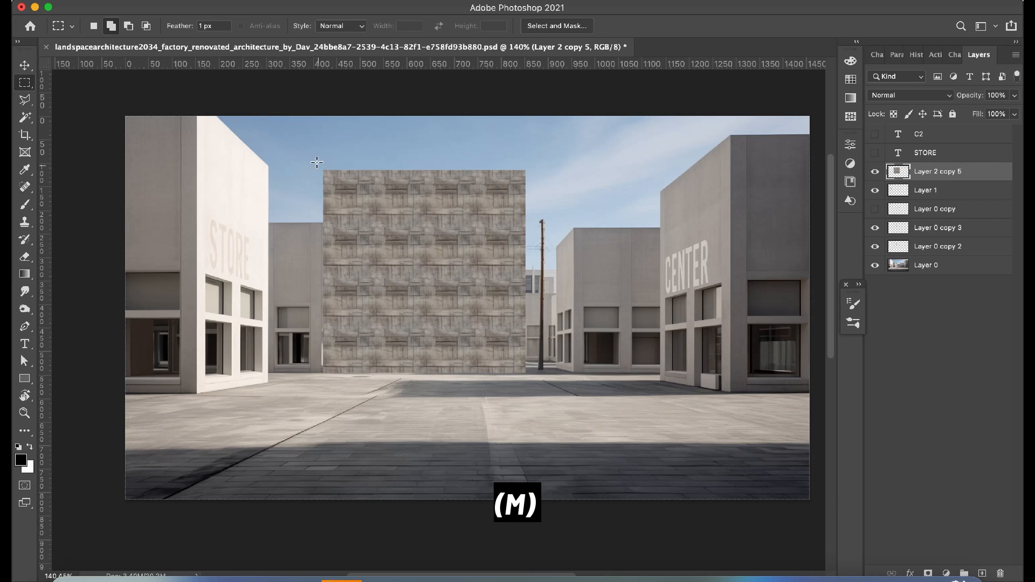
{"action": "left_click_drag", "start_coordinate": [315, 161], "coordinate": [537, 380]}
{"action": "key", "text": "ctrl+c"}
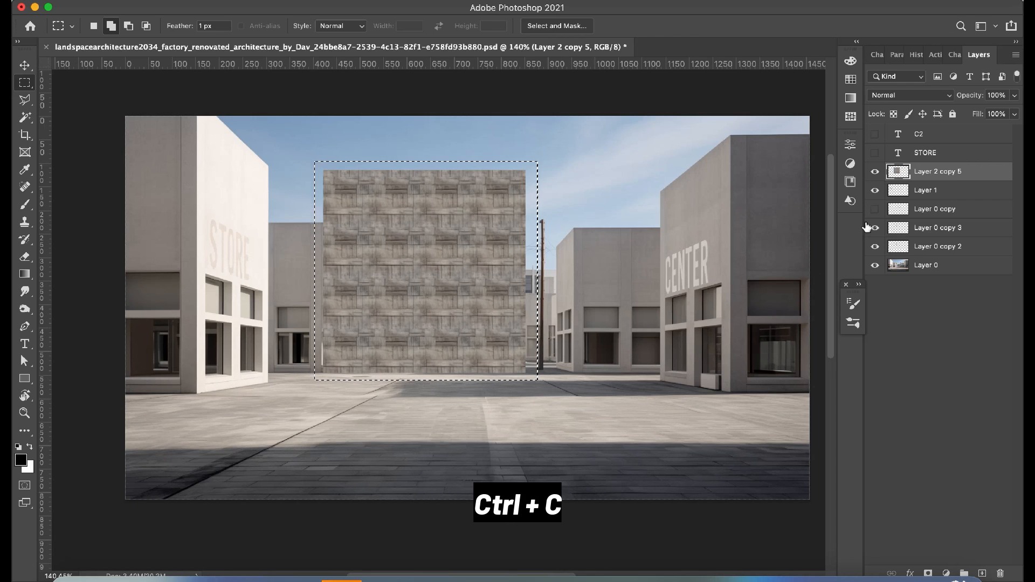
{"action": "left_click", "coordinate": [876, 171]}
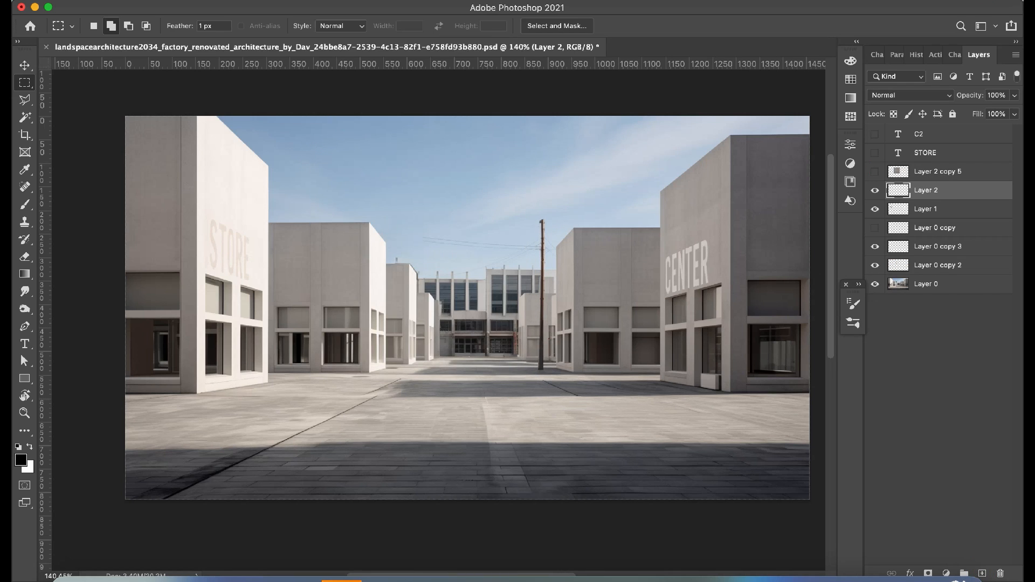
- Paste the stone texture in Vanishing Point and map it across both visible facades of the left building
{"action": "left_click", "coordinate": [318, 3]}
{"action": "left_click", "coordinate": [351, 129]}
{"action": "key", "text": "ctrl+v"}
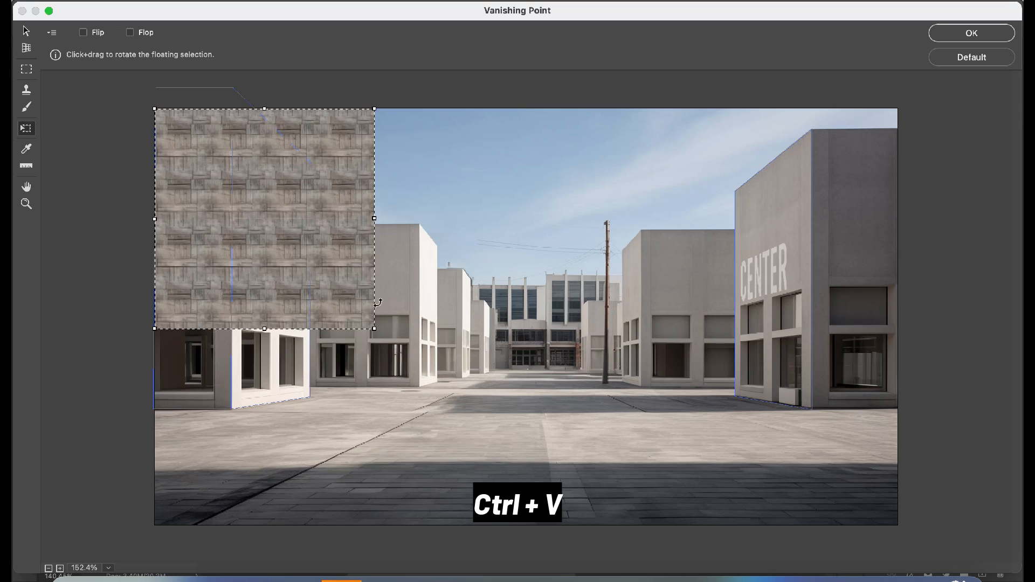
{"action": "left_click_drag", "start_coordinate": [374, 329], "coordinate": [310, 243]}
{"action": "key", "text": "Return"}
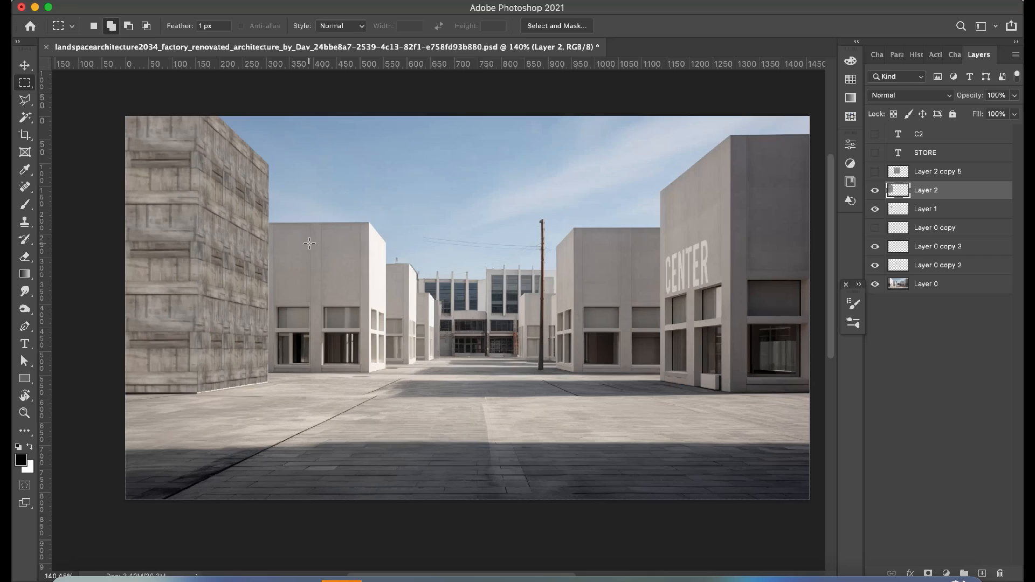
- Set the facade texture layer, Layer 2, to Multiply blending and add a layer mask to it
{"action": "left_click", "coordinate": [910, 95]}
{"action": "left_click", "coordinate": [884, 137]}
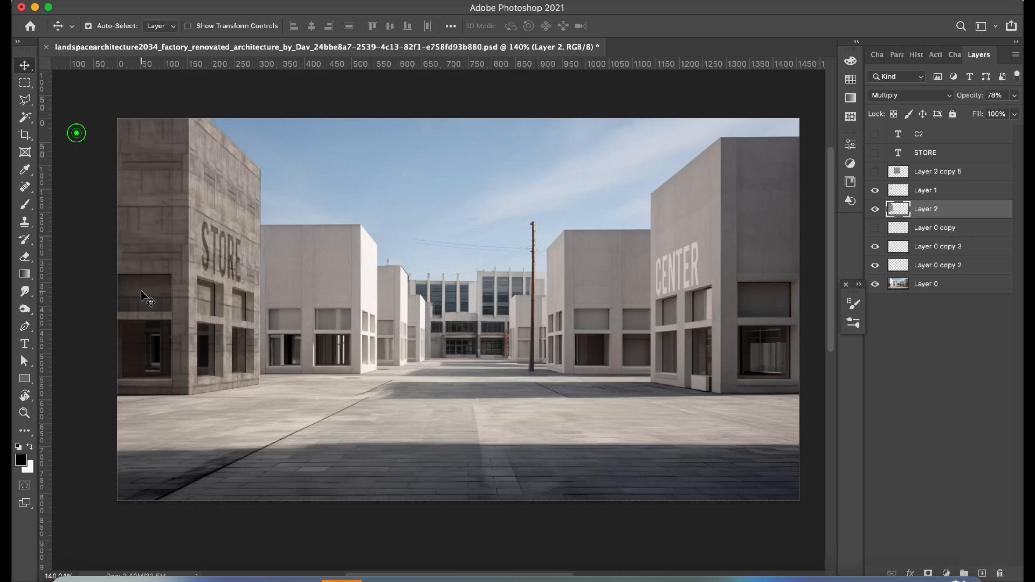
{"action": "scroll", "coordinate": [143, 296], "scroll_direction": "up", "scroll_amount": 3}
{"action": "scroll", "coordinate": [143, 296], "scroll_direction": "up", "scroll_amount": 3}
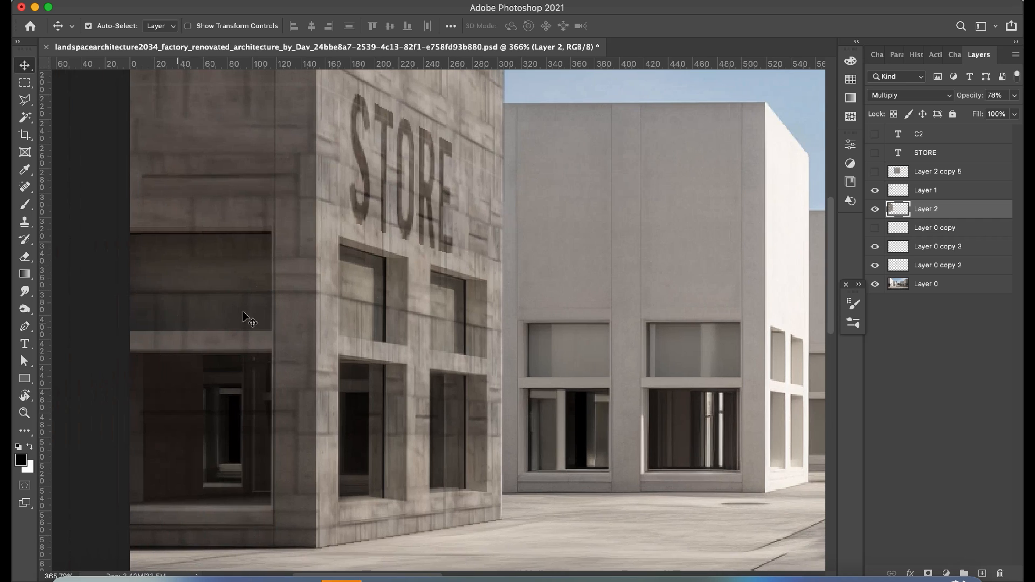
{"action": "left_click", "coordinate": [927, 574]}
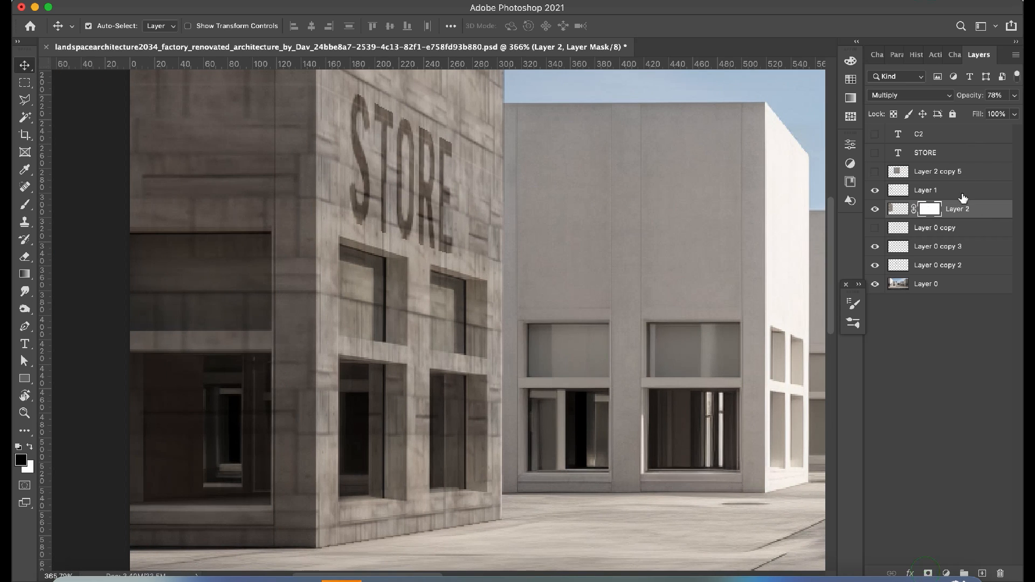
- Mask the stone texture off the upper window of the left building's front facade using a lasso selection filled with black
{"action": "key", "text": "l"}
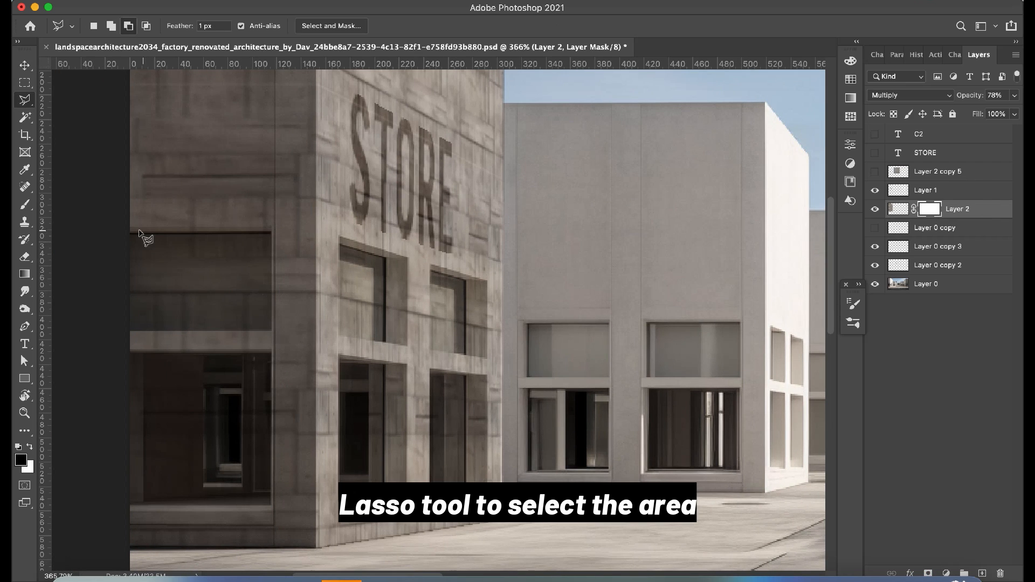
{"action": "left_click", "coordinate": [129, 229]}
{"action": "double_click", "coordinate": [111, 333]}
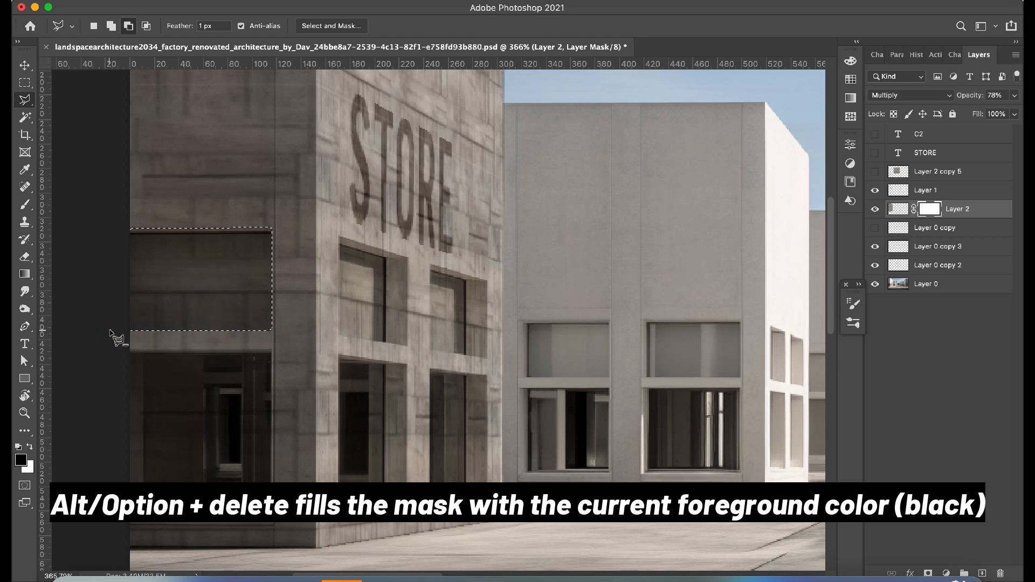
{"action": "key", "text": "alt+BackSpace"}
{"action": "key", "text": "super+d"}
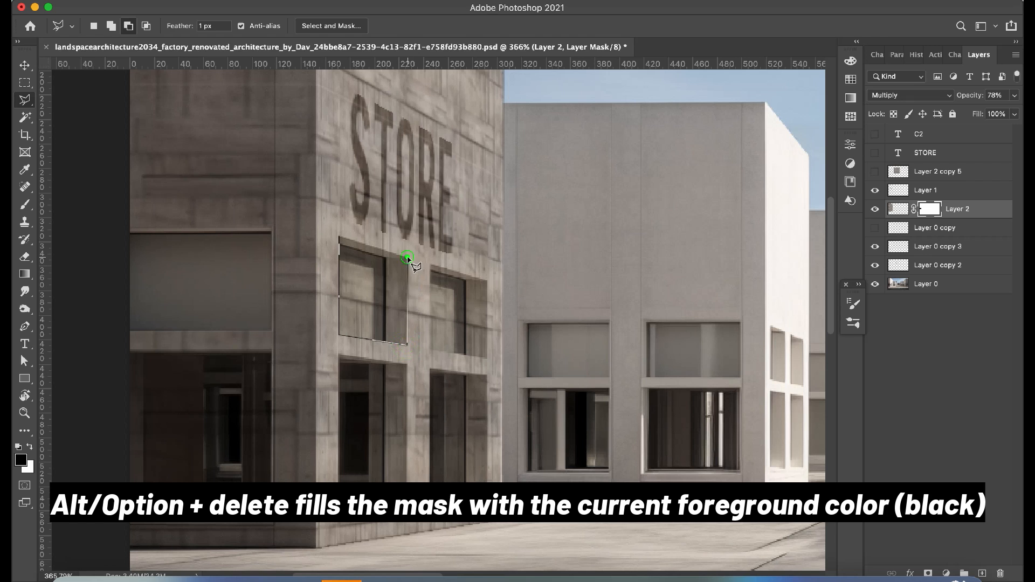
- Mask the stone texture off both upper windows beneath the STORE lettering with black-filled lasso selections on Layer 2's mask
{"action": "key", "text": "alt+BackSpace"}
{"action": "key", "text": "super+d"}
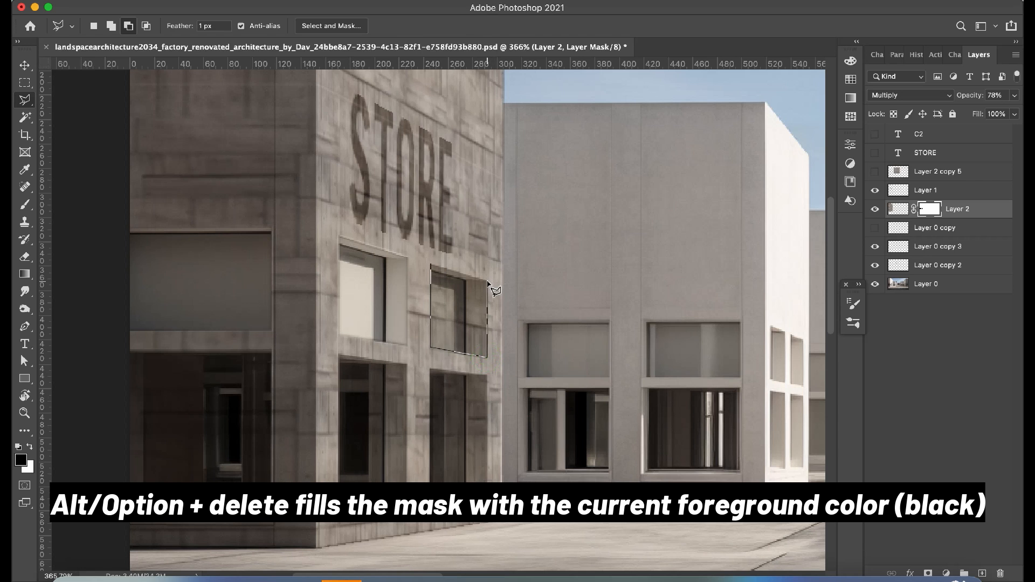
{"action": "key", "text": "alt+BackSpace"}
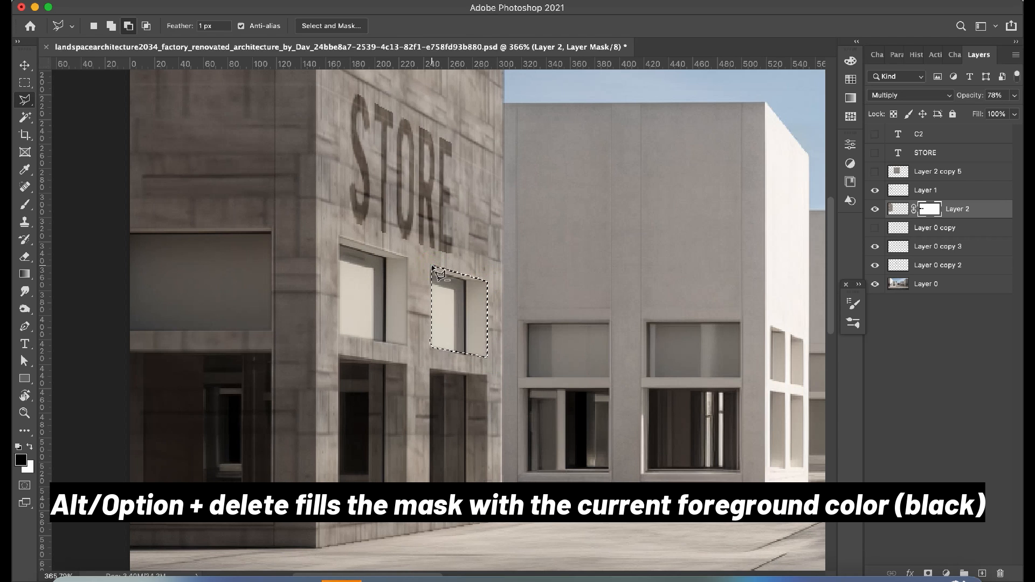
{"action": "scroll", "coordinate": [477, 268], "scroll_direction": "right", "scroll_amount": 3}
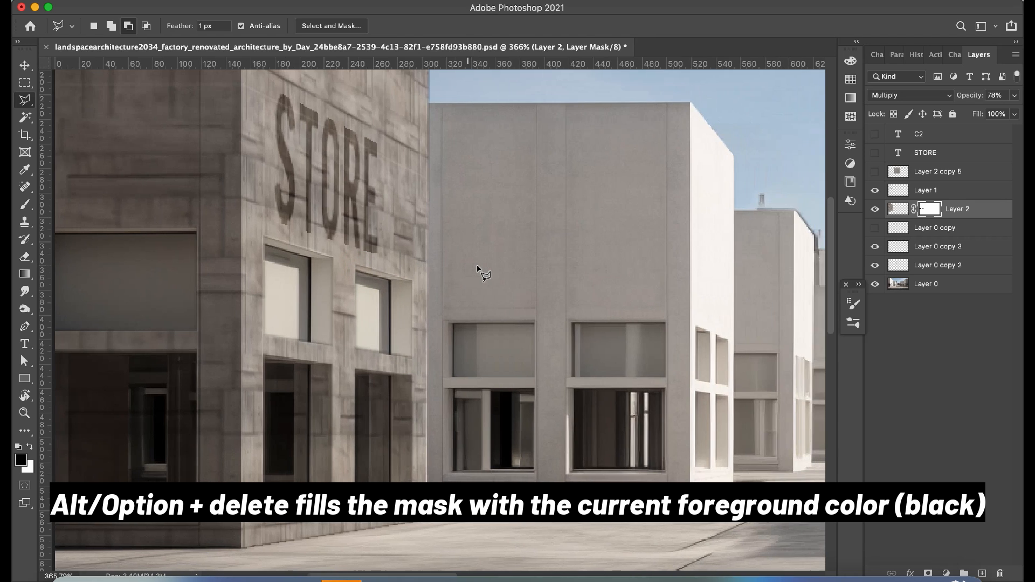
{"action": "scroll", "coordinate": [366, 262], "scroll_direction": "up", "scroll_amount": 3}
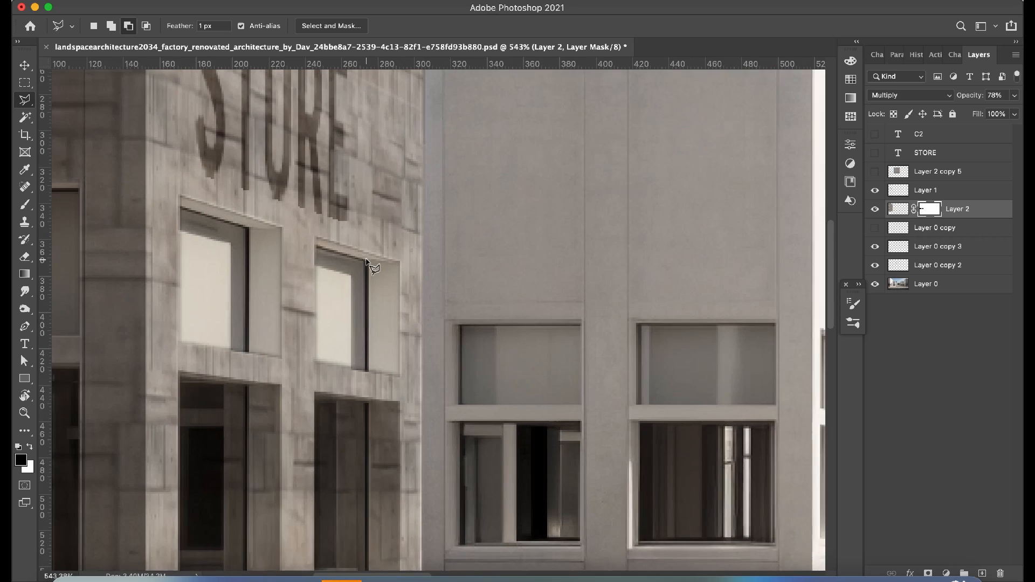
- Lasso the sliver along the top edge of the upper window nearest the building's far corner and delete it on Layer 2's mask
{"action": "left_click", "coordinate": [367, 256]}
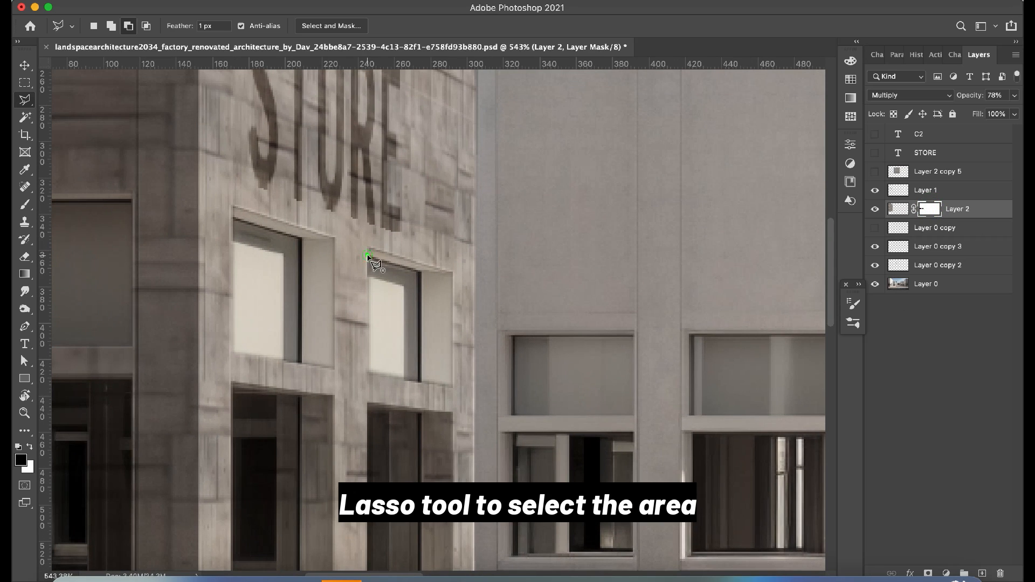
{"action": "left_click", "coordinate": [421, 274]}
{"action": "left_click", "coordinate": [367, 255]}
{"action": "key", "text": "BackSpace"}
{"action": "key", "text": "super+d"}
{"action": "scroll", "coordinate": [396, 252], "scroll_direction": "down", "scroll_amount": 5}
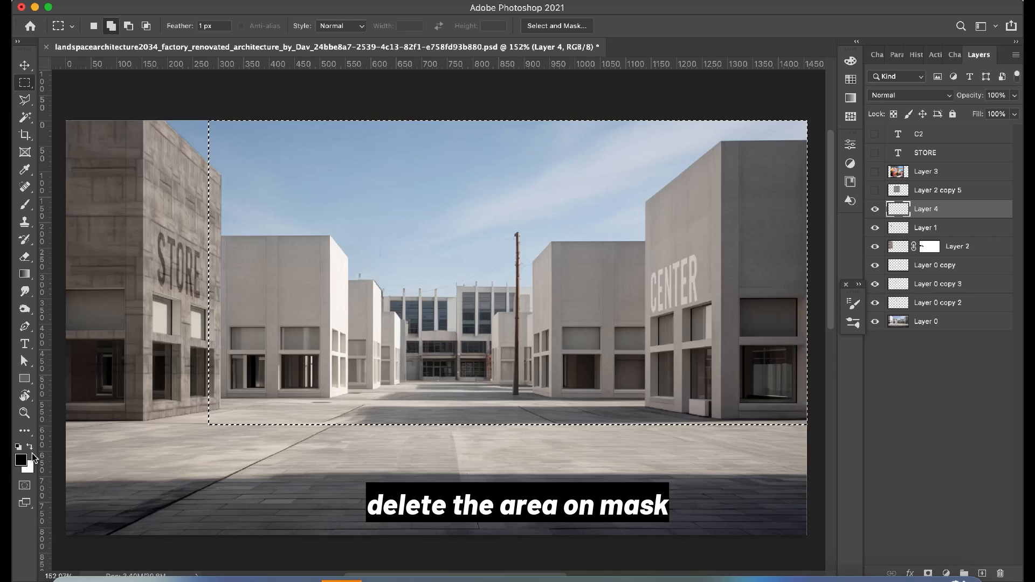
- Set the foreground color to yellow ffc600 and fill the rectangular selection over the remaining buildings with it on Layer 4
{"action": "left_click", "coordinate": [21, 460]}
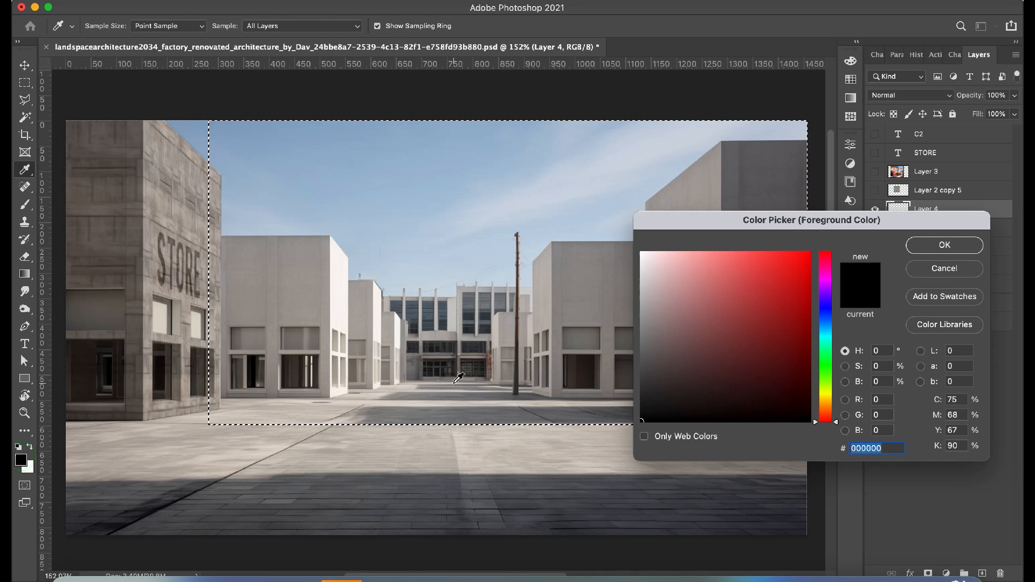
{"action": "left_click_drag", "start_coordinate": [826, 312], "coordinate": [825, 399]}
{"action": "left_click_drag", "start_coordinate": [772, 304], "coordinate": [787, 271]}
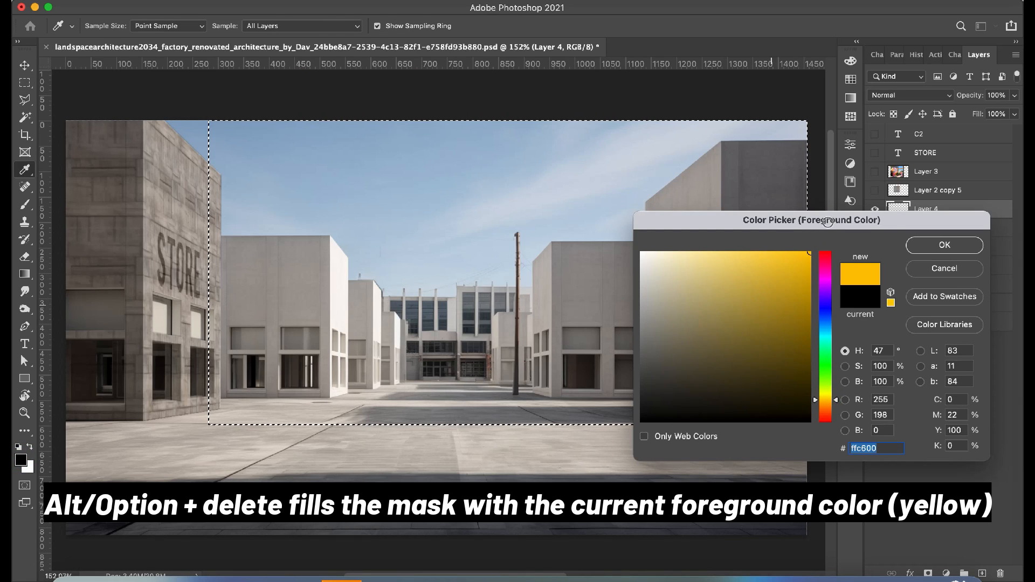
{"action": "key", "text": "Return"}
{"action": "key", "text": "m"}
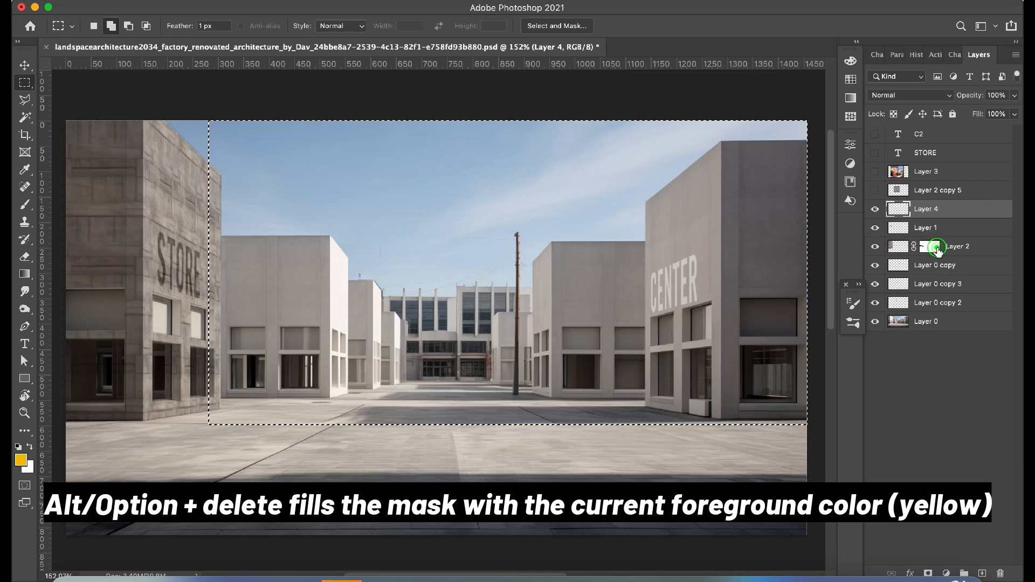
{"action": "key", "text": "alt+BackSpace"}
- Set the yellow Layer 4 to Multiply blending and clear the selection
{"action": "key", "text": "v"}
{"action": "left_click", "coordinate": [909, 95]}
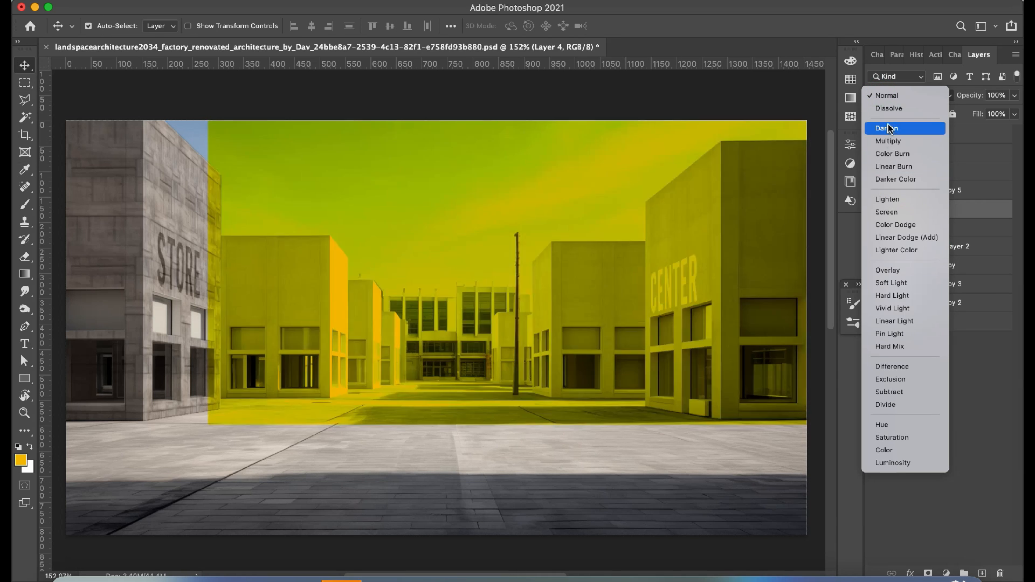
{"action": "left_click", "coordinate": [888, 141]}
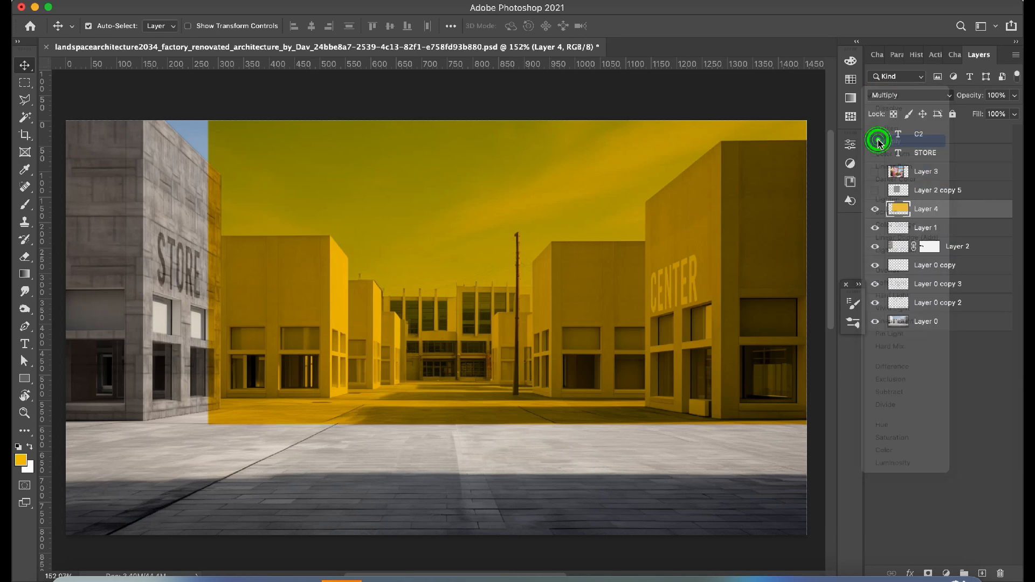
{"action": "key", "text": "ctrl+d"}
{"action": "key", "text": "ctrl+u"}
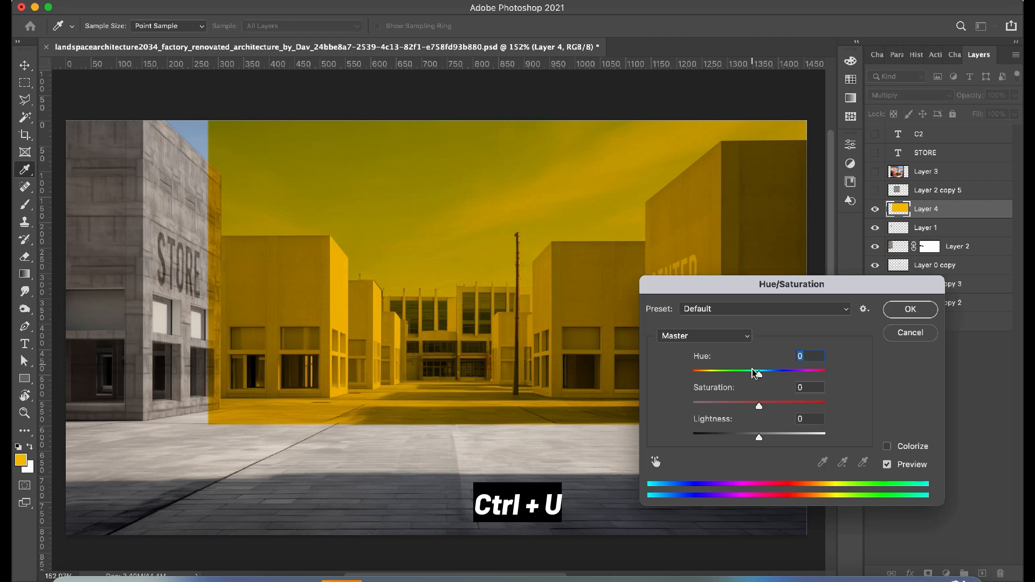
{"action": "left_click_drag", "start_coordinate": [760, 376], "coordinate": [807, 379]}
{"action": "key", "text": "Escape"}
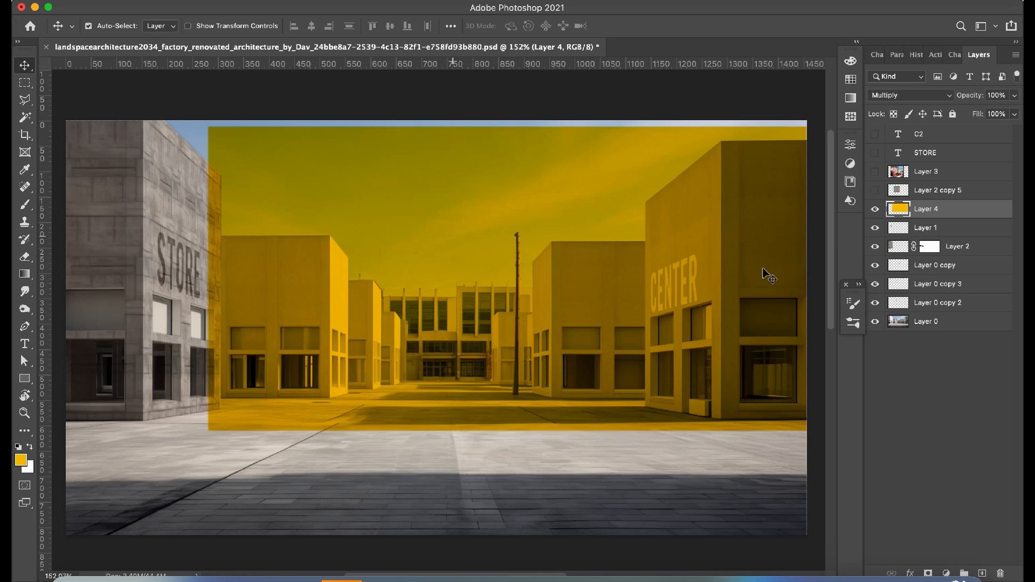
- Add a layer mask to Layer 4 and fill everything outside the selected building walls with black so yellow covers only the facades
{"action": "left_click", "coordinate": [928, 573]}
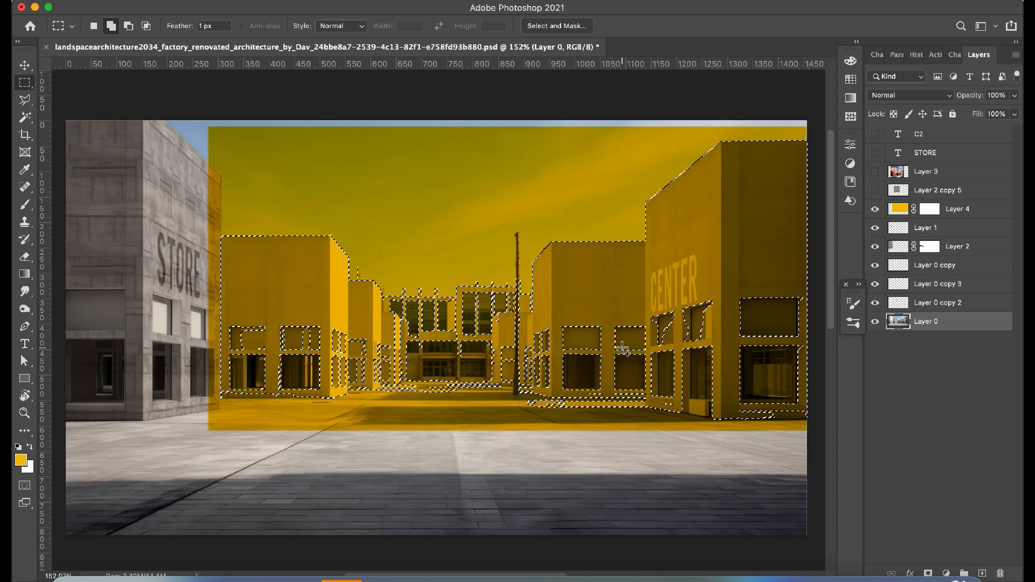
{"action": "right_click", "coordinate": [528, 286]}
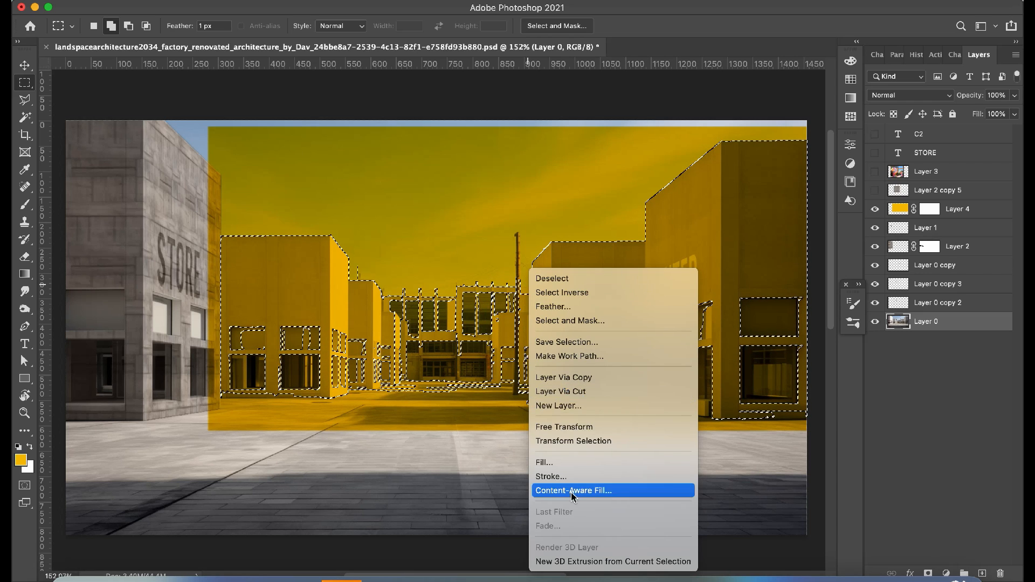
{"action": "left_click", "coordinate": [586, 293]}
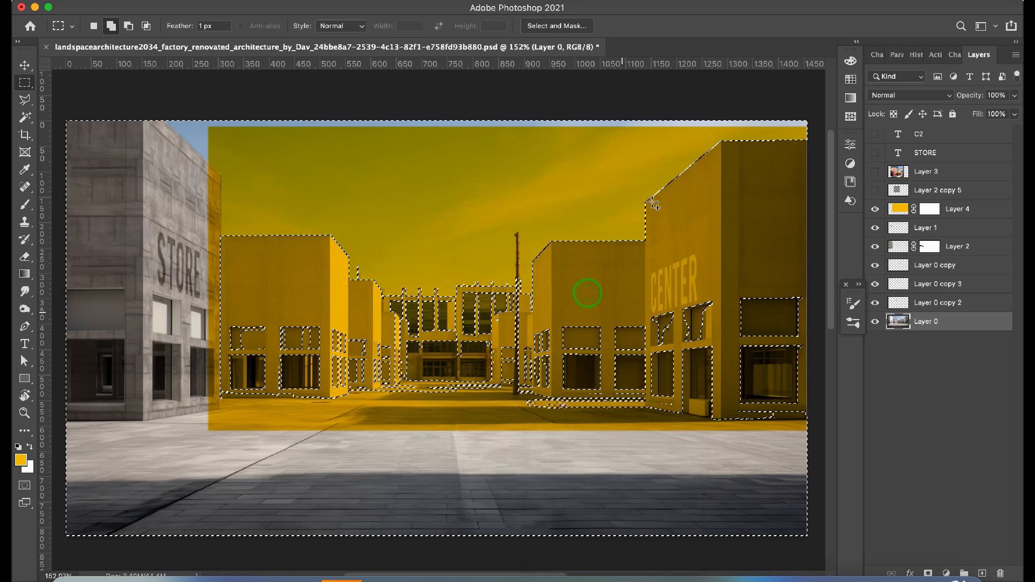
{"action": "left_click", "coordinate": [929, 208]}
{"action": "key", "text": "alt+BackSpace"}
{"action": "key", "text": "l"}
{"action": "left_click", "coordinate": [540, 357]}
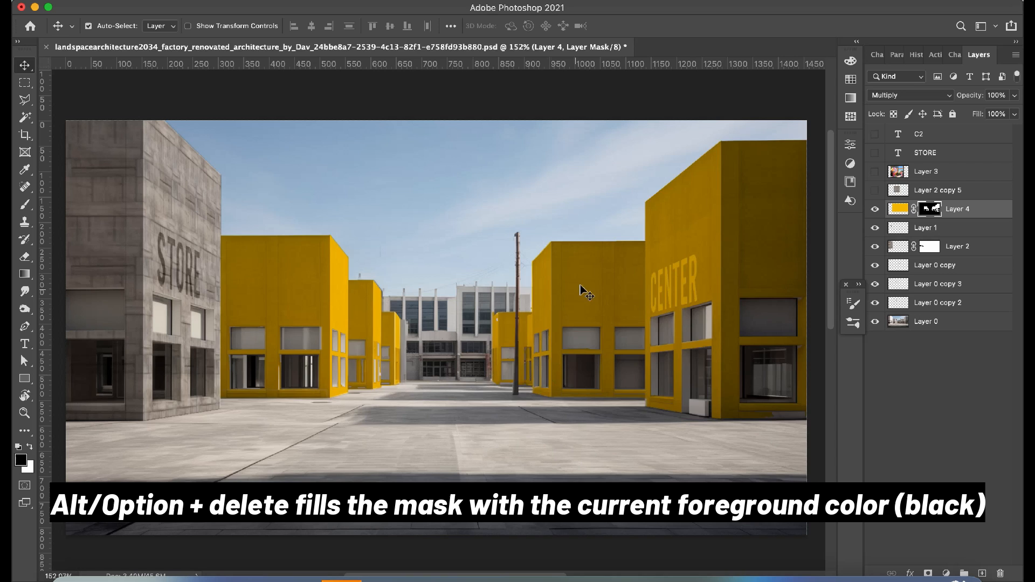
- Mask the yellow off the narrow side facade of the building behind CENTER with a black-filled rectangular selection
{"action": "left_click_drag", "start_coordinate": [582, 291], "coordinate": [556, 390]}
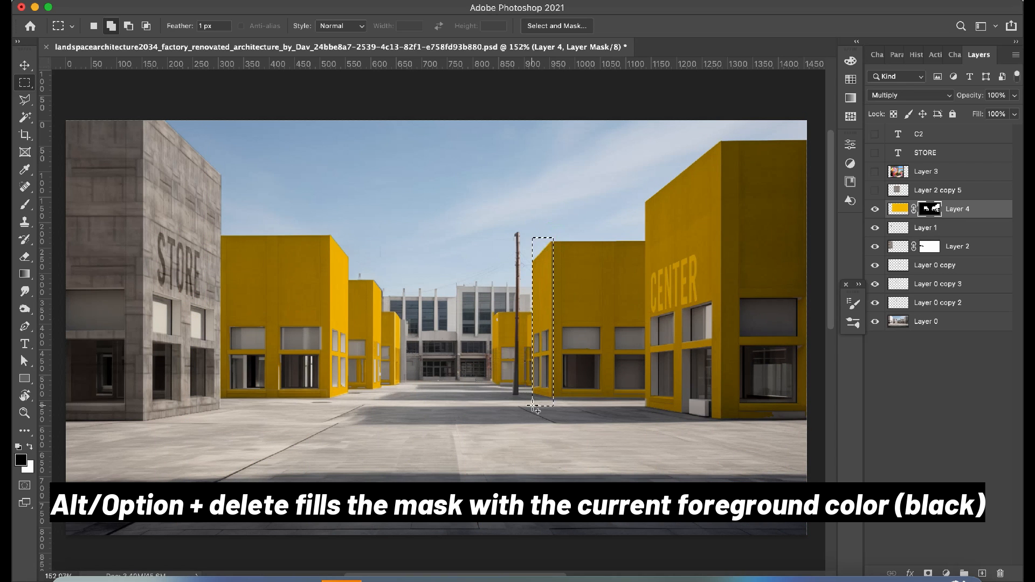
{"action": "key", "text": "alt+BackSpace"}
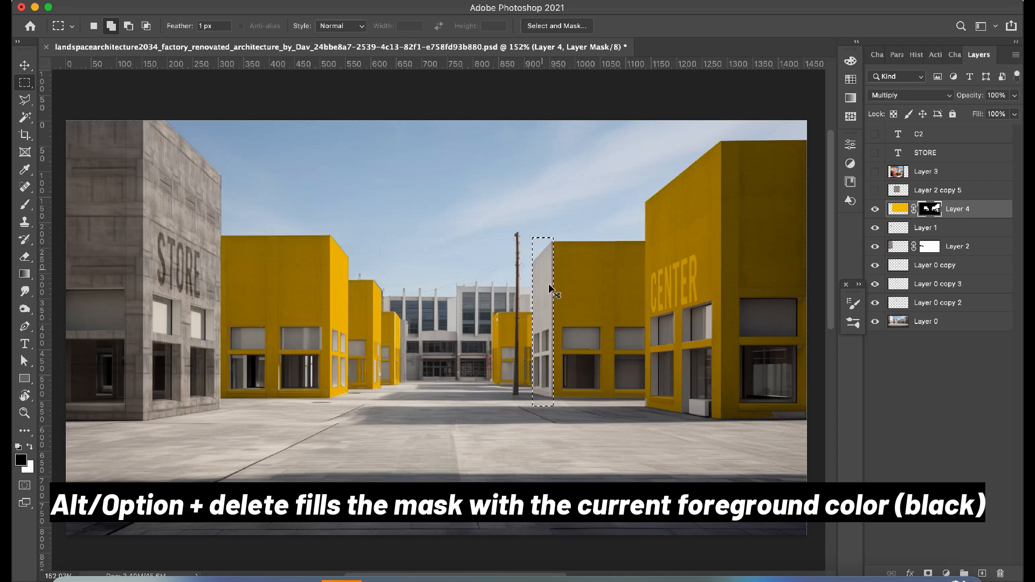
{"action": "key", "text": "super+z"}
{"action": "left_click_drag", "start_coordinate": [550, 236], "coordinate": [533, 409]}
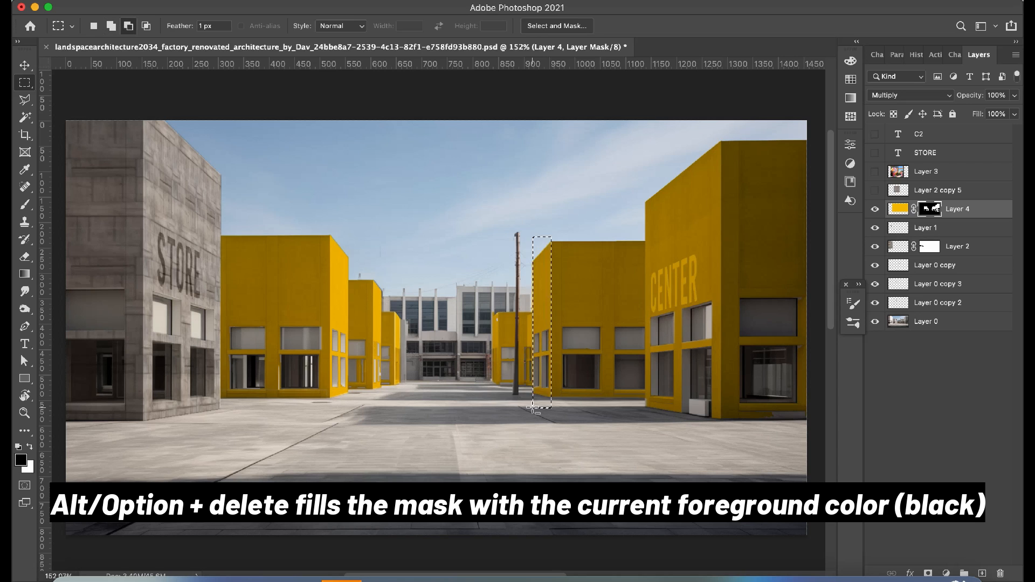
{"action": "key", "text": "alt+BackSpace"}
{"action": "left_click_drag", "start_coordinate": [363, 417], "coordinate": [358, 435]}
{"action": "key", "text": "super+d"}
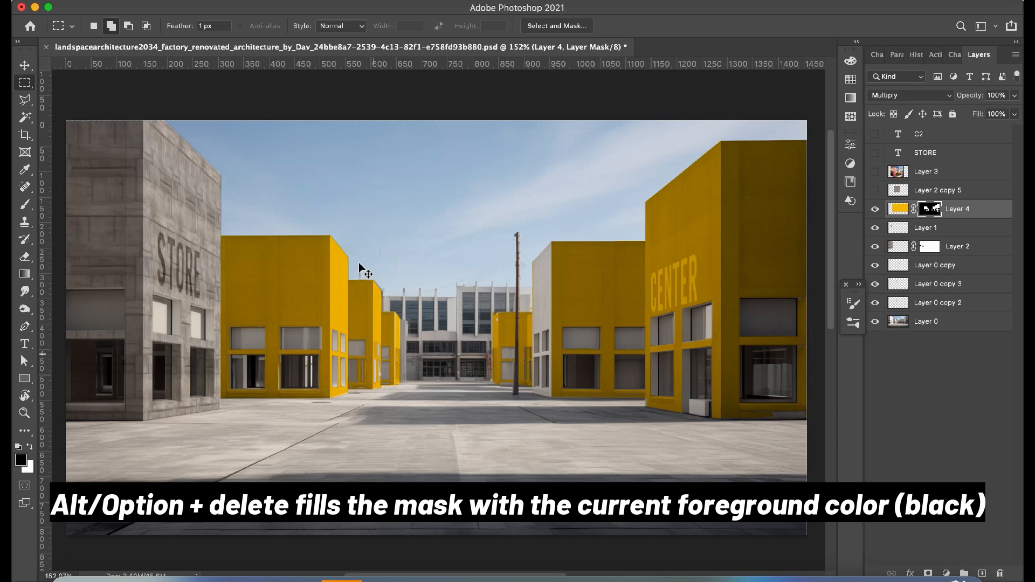
- Mask the yellow off the small building behind the large yellow one beside STORE using a black-filled rectangular selection
{"action": "left_click_drag", "start_coordinate": [348, 254], "coordinate": [384, 413]}
{"action": "key", "text": "alt+BackSpace"}
{"action": "key", "text": "super+d"}
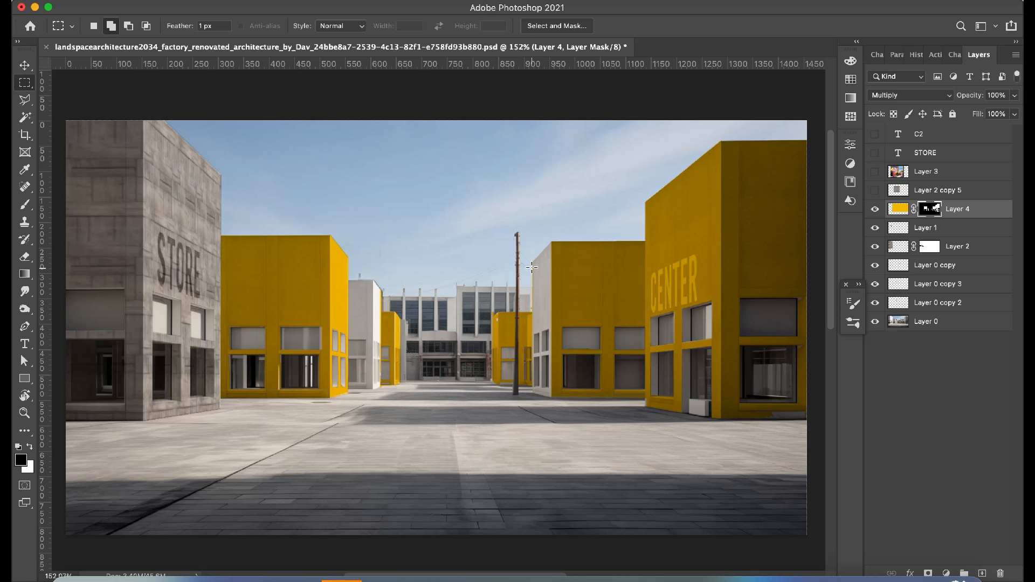
- Reduce the opacity of the yellow Layer 4 to about 71% and hide the layer
{"action": "left_click", "coordinate": [875, 208]}
{"action": "left_click", "coordinate": [875, 208]}
{"action": "left_click_drag", "start_coordinate": [1012, 110], "coordinate": [986, 114]}
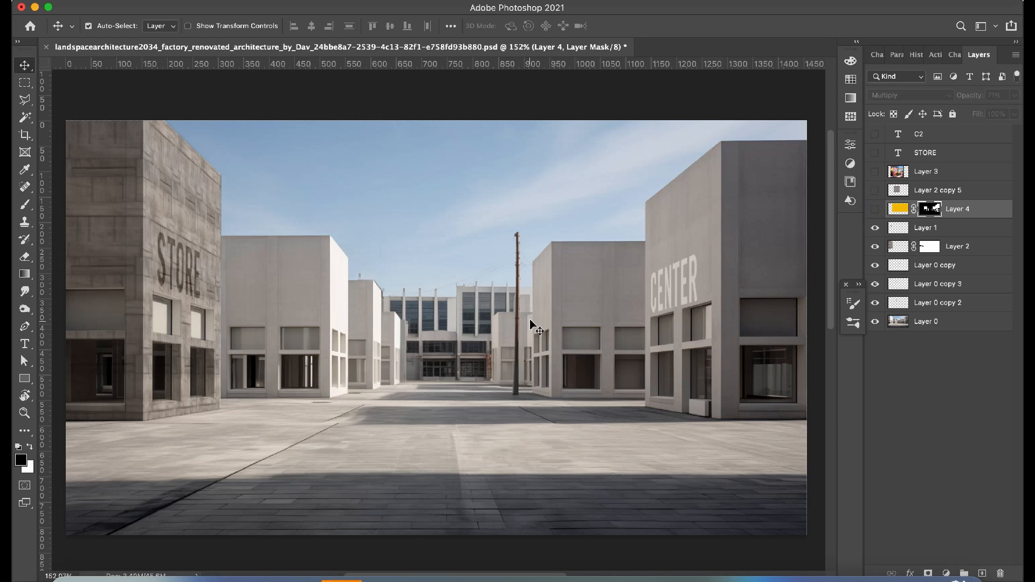
- Show the sculpture image, Layer 3, scale it to 54.48% and position it over the middle of the plaza
{"action": "left_click", "coordinate": [875, 171]}
{"action": "left_click_drag", "start_coordinate": [509, 238], "coordinate": [619, 178]}
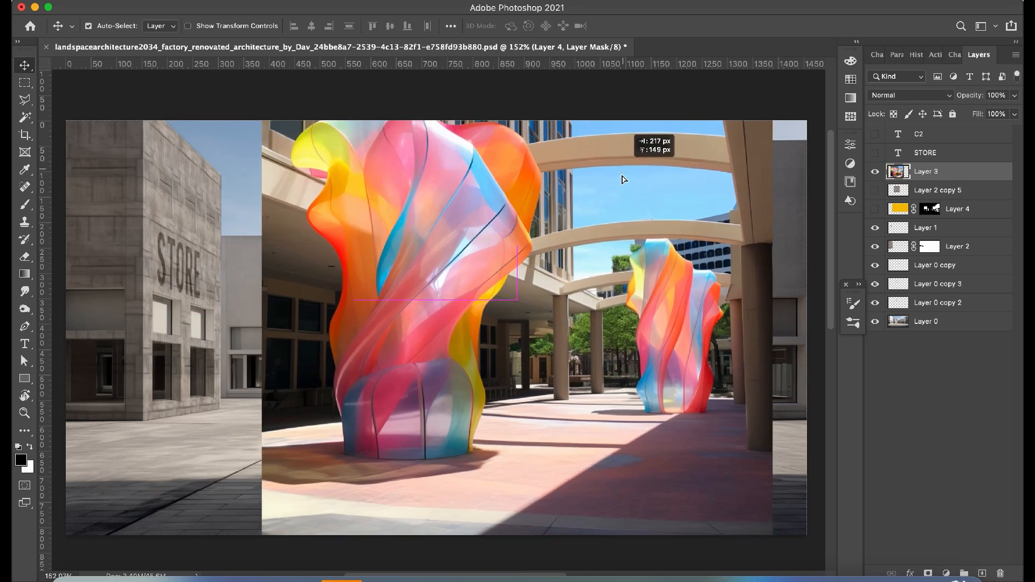
{"action": "key", "text": "super+t"}
{"action": "left_click_drag", "start_coordinate": [772, 312], "coordinate": [539, 306]}
{"action": "left_click_drag", "start_coordinate": [444, 298], "coordinate": [538, 379]}
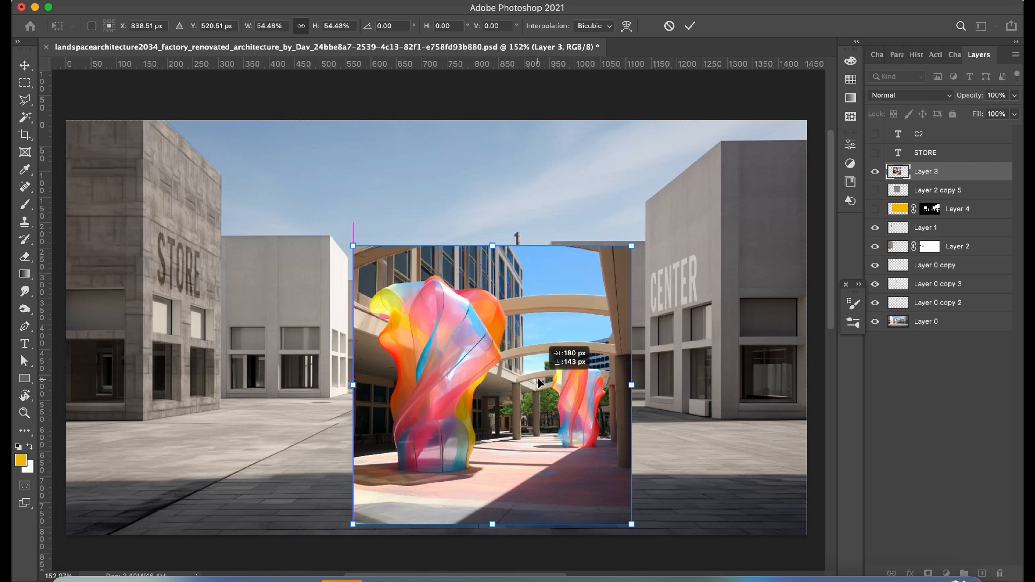
{"action": "key", "text": "Return"}
{"action": "left_click_drag", "start_coordinate": [465, 408], "coordinate": [487, 388]}
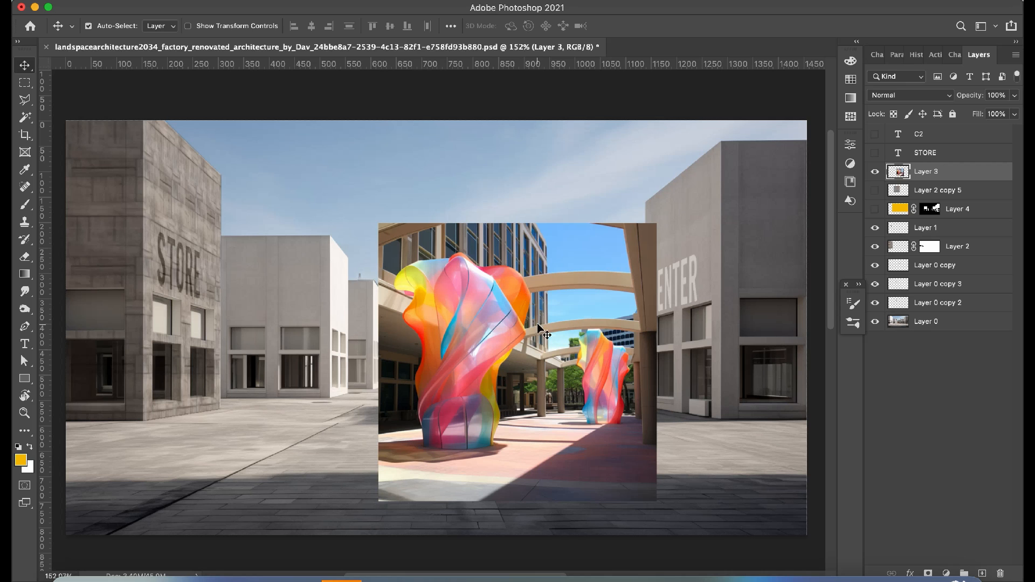
- Select the large colorful sculpture in Layer 3 with the Object Selection tool and copy it
{"action": "key", "text": "w"}
{"action": "key", "text": "super+plus"}
{"action": "key", "text": "super+plus"}
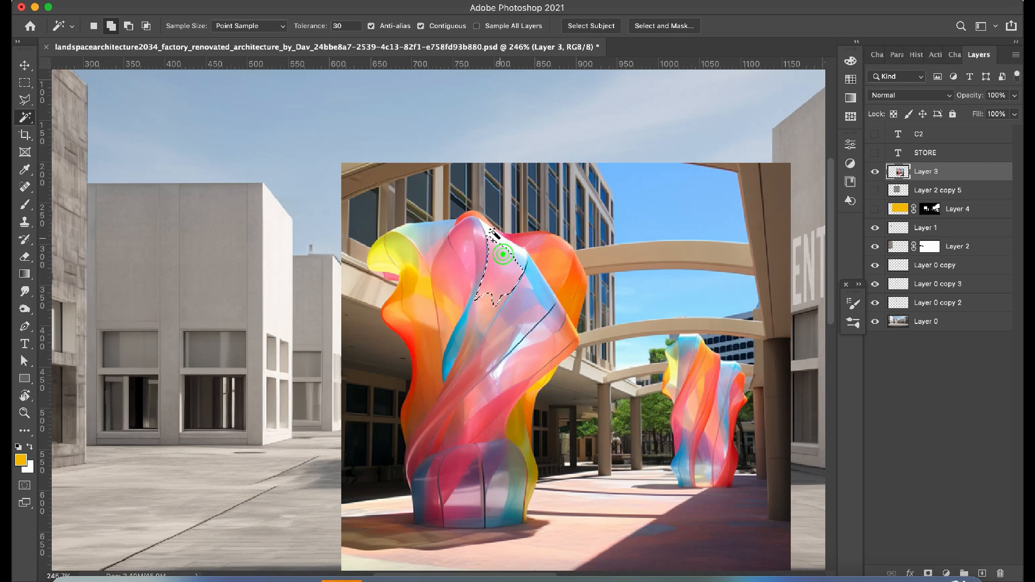
{"action": "left_click", "coordinate": [29, 123]}
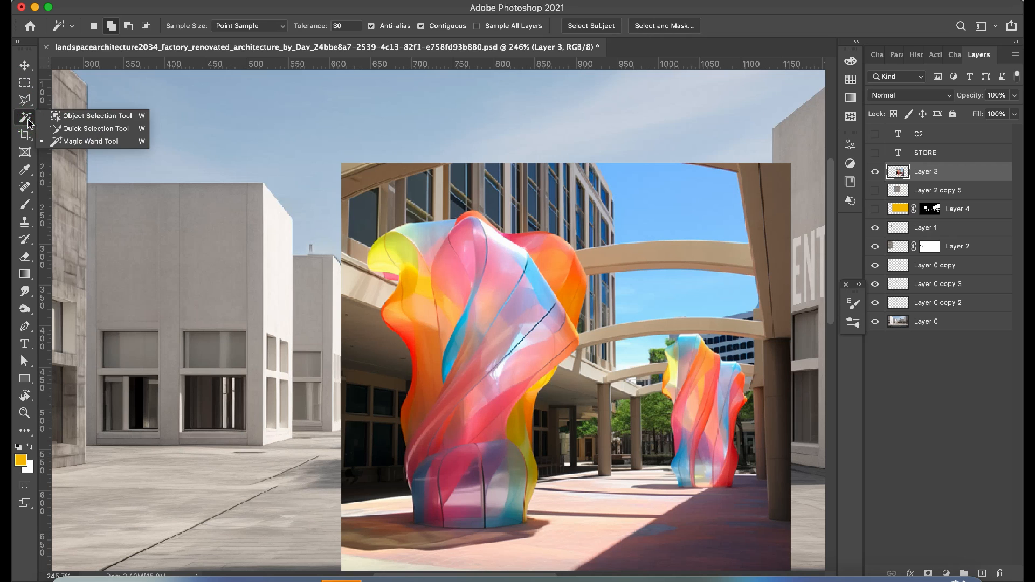
{"action": "left_click", "coordinate": [89, 117]}
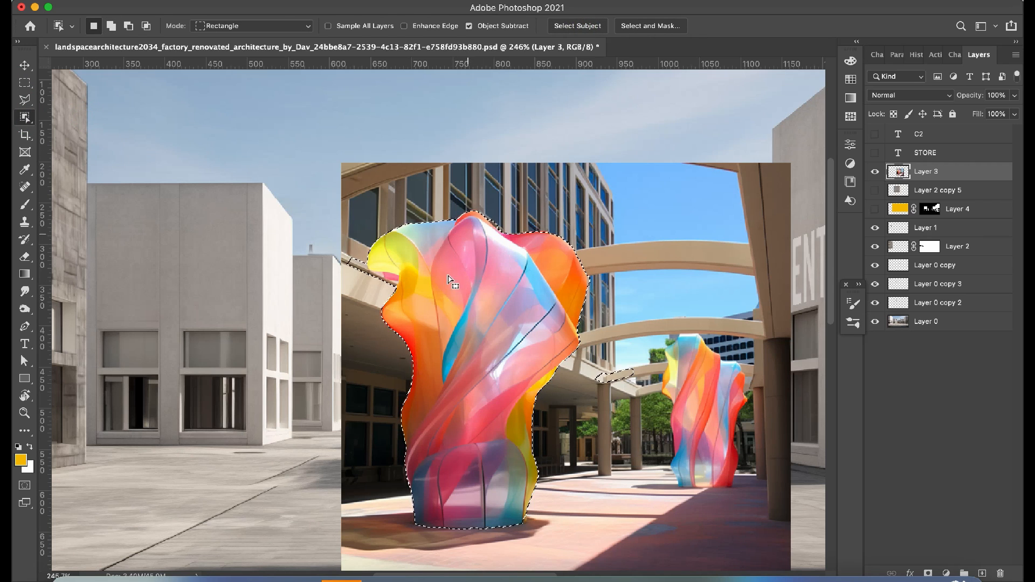
{"action": "key", "text": "ctrl+c"}
- Paste the sculpture onto its own layer, place it in the middle of the plaza and hide the source image, Layer 3
{"action": "left_click_drag", "start_coordinate": [480, 276], "coordinate": [554, 238]}
{"action": "key", "text": "ctrl+z"}
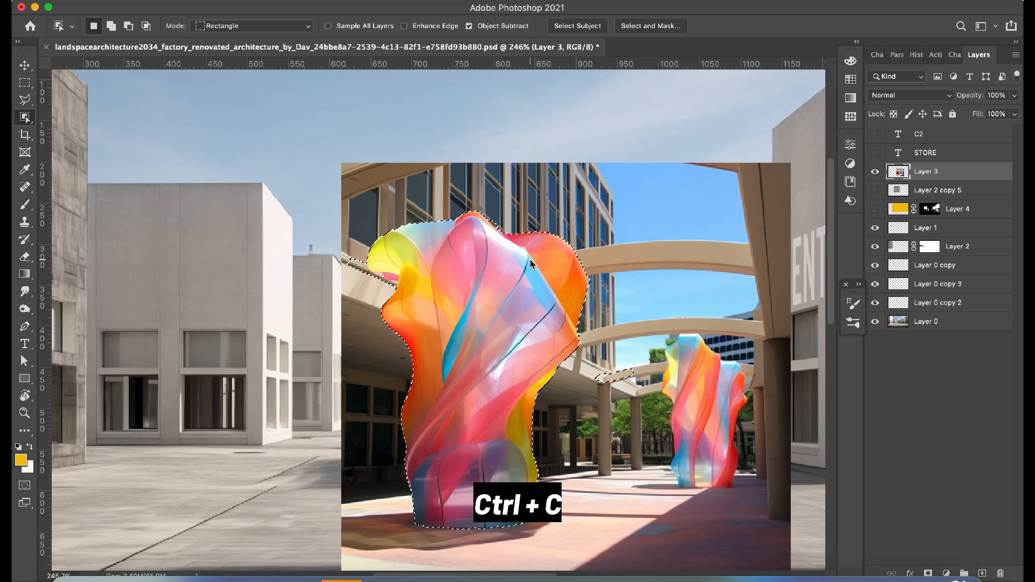
{"action": "key", "text": "ctrl+v"}
{"action": "left_click", "coordinate": [880, 190]}
{"action": "key", "text": "v"}
{"action": "mouse_move", "coordinate": [493, 304]}
{"action": "left_mouse_down"}
{"action": "mouse_move", "coordinate": [466, 173]}
{"action": "mouse_move", "coordinate": [443, 202]}
{"action": "mouse_move", "coordinate": [466, 300]}
{"action": "left_mouse_up"}
{"action": "scroll", "coordinate": [443, 202], "scroll_direction": "down", "scroll_amount": 3}
{"action": "key", "text": "ctrl+t"}
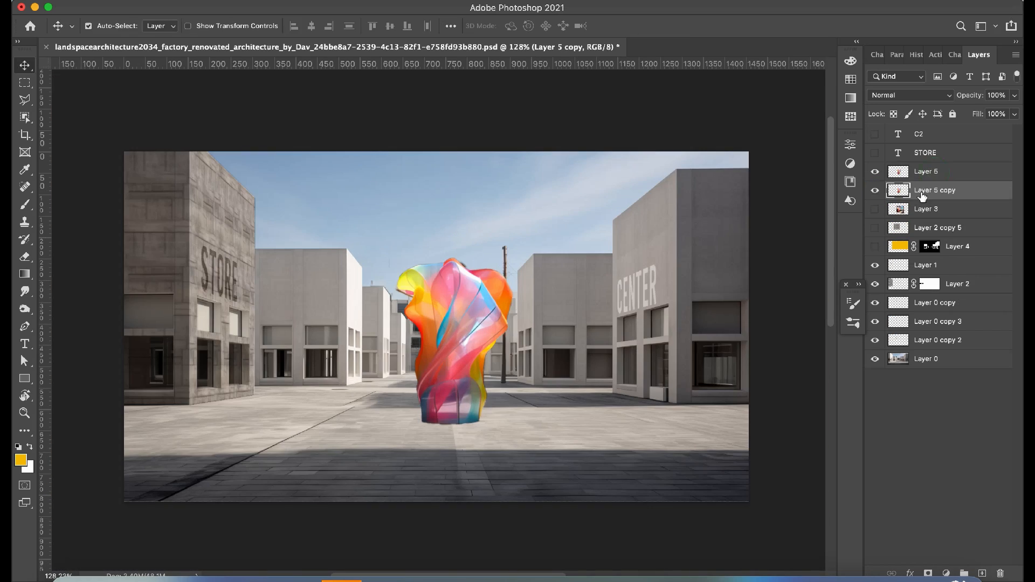
- Flatten and distort the sculpture duplicate, Layer 5 copy, into a shadow shape stretching across the plaza from the sculpture's base toward the STORE building
{"action": "key", "text": "ctrl+t"}
{"action": "mouse_move", "coordinate": [456, 260]}
{"action": "left_mouse_down"}
{"action": "mouse_move", "coordinate": [456, 379]}
{"action": "mouse_move", "coordinate": [278, 397]}
{"action": "left_mouse_up"}
{"action": "right_click", "coordinate": [456, 380]}
{"action": "left_click", "coordinate": [474, 314]}
{"action": "left_click_drag", "start_coordinate": [394, 424], "coordinate": [432, 427]}
{"action": "left_click_drag", "start_coordinate": [220, 398], "coordinate": [206, 446]}
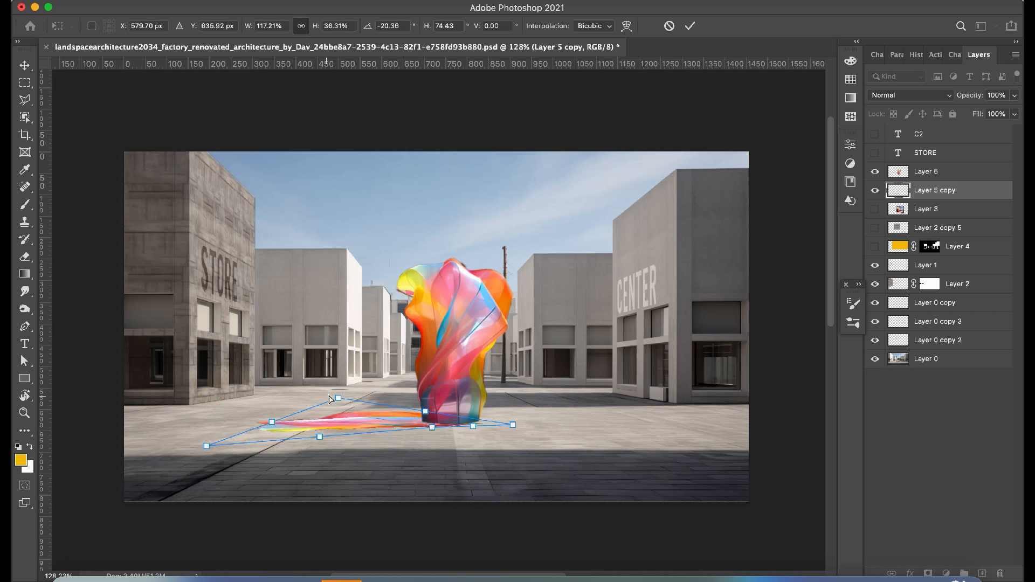
{"action": "key", "text": "Return"}
- Set the black shadow, Layer 5 copy, to the Multiply blend mode at 33% opacity
{"action": "left_click", "coordinate": [911, 95]}
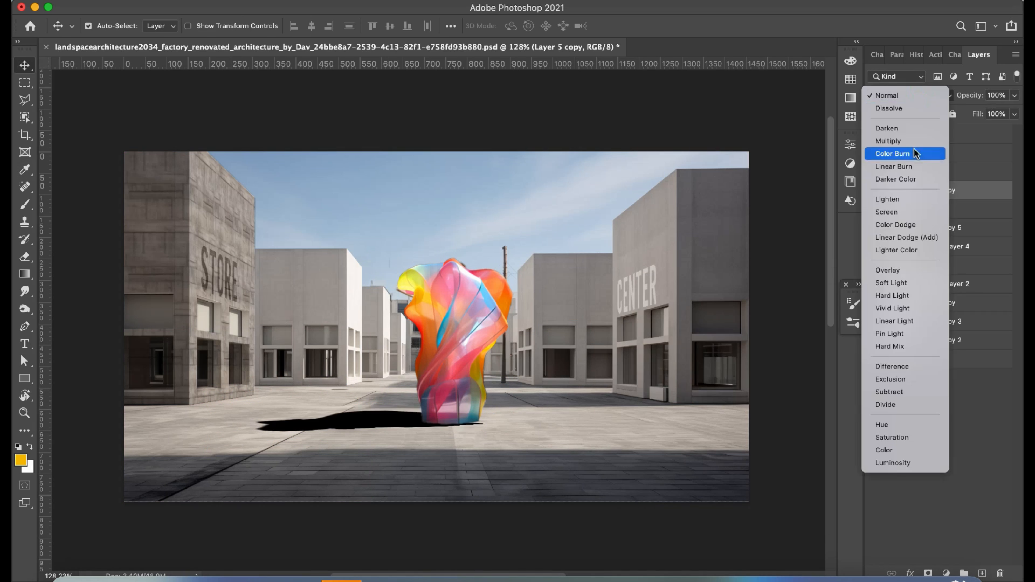
{"action": "left_click", "coordinate": [906, 140]}
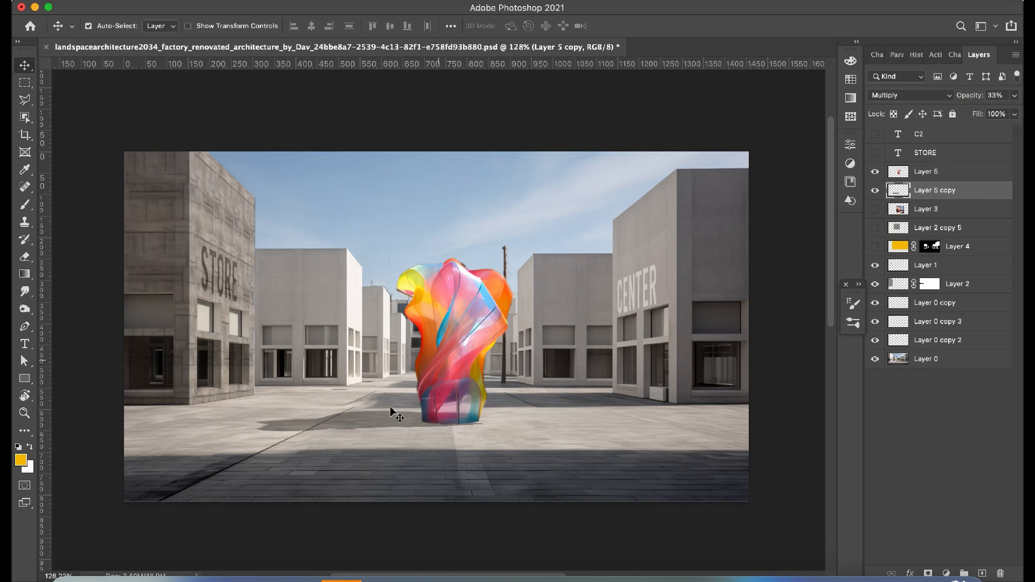
{"action": "left_click_drag", "start_coordinate": [391, 412], "coordinate": [385, 420]}
- Soften the sculpture's shadow with a Motion Blur, adjusting the blur's distance and angle
{"action": "left_click", "coordinate": [339, 5]}
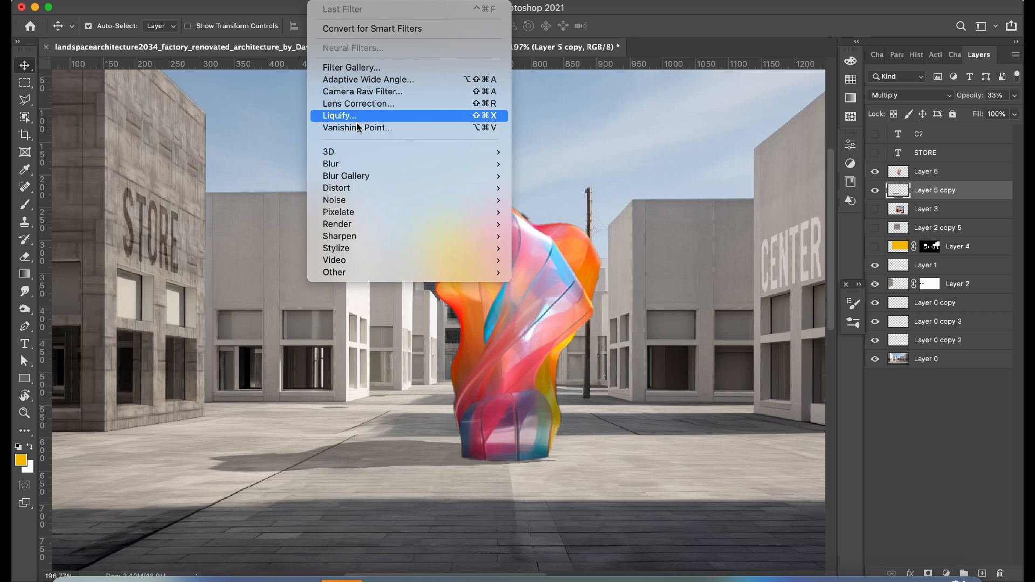
{"action": "mouse_move", "coordinate": [359, 188]}
{"action": "mouse_move", "coordinate": [345, 164]}
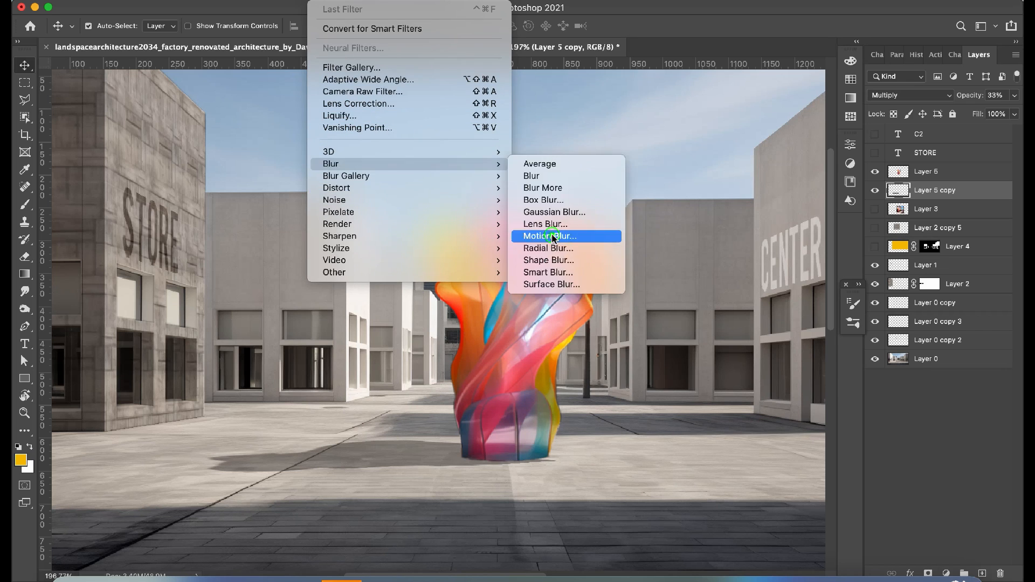
{"action": "left_click", "coordinate": [560, 234]}
{"action": "left_click_drag", "start_coordinate": [688, 347], "coordinate": [679, 348]}
{"action": "left_click_drag", "start_coordinate": [747, 312], "coordinate": [753, 303]}
{"action": "left_click", "coordinate": [671, 347]}
{"action": "key", "text": "Return"}
- Move the tree planters in Layer 12 toward the STORE building and scale them down to fit the plaza
{"action": "key", "text": "v"}
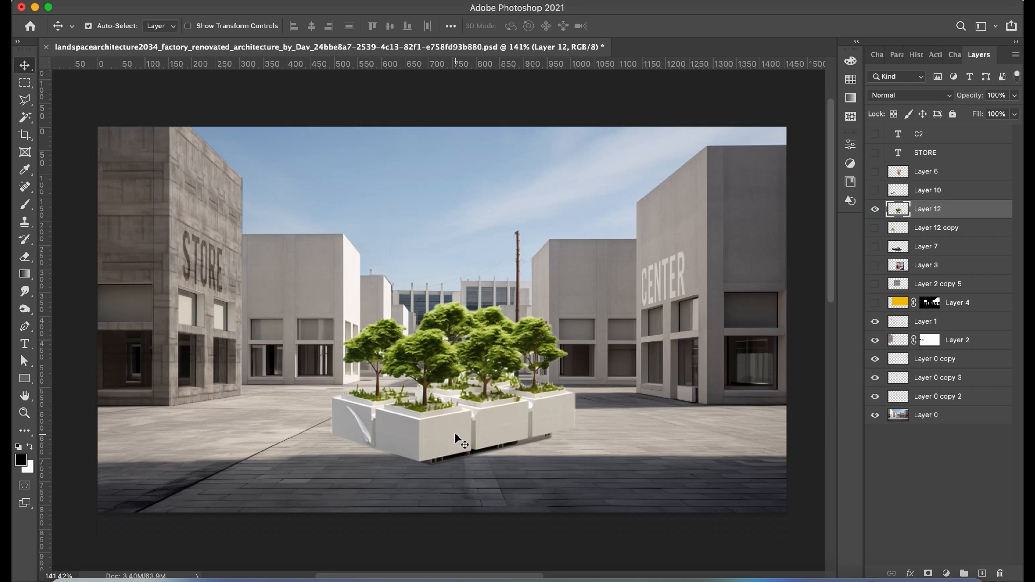
{"action": "left_click_drag", "start_coordinate": [455, 434], "coordinate": [221, 405]}
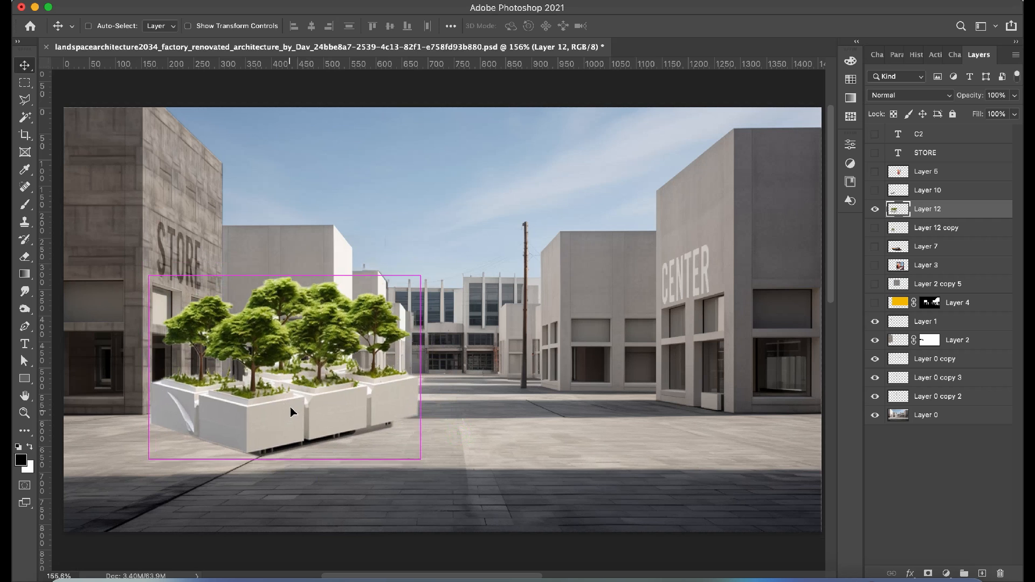
{"action": "key", "text": "ctrl+t"}
{"action": "left_click_drag", "start_coordinate": [291, 283], "coordinate": [277, 365]}
{"action": "left_click_drag", "start_coordinate": [287, 435], "coordinate": [281, 439]}
{"action": "left_click_drag", "start_coordinate": [283, 372], "coordinate": [286, 347]}
{"action": "key", "text": "Return"}
{"action": "left_click_drag", "start_coordinate": [295, 410], "coordinate": [292, 406]}
{"action": "scroll", "coordinate": [292, 406], "scroll_direction": "left", "scroll_amount": 3}
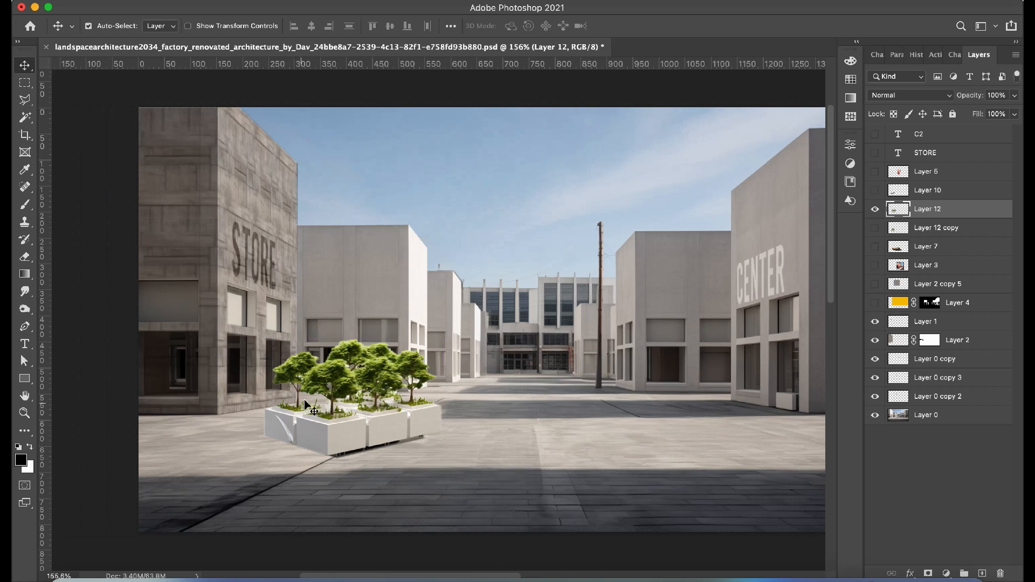
- Try to match the planters to the plaza's perspective with a Distort transform
{"action": "scroll", "coordinate": [304, 404], "scroll_direction": "up", "scroll_amount": 5}
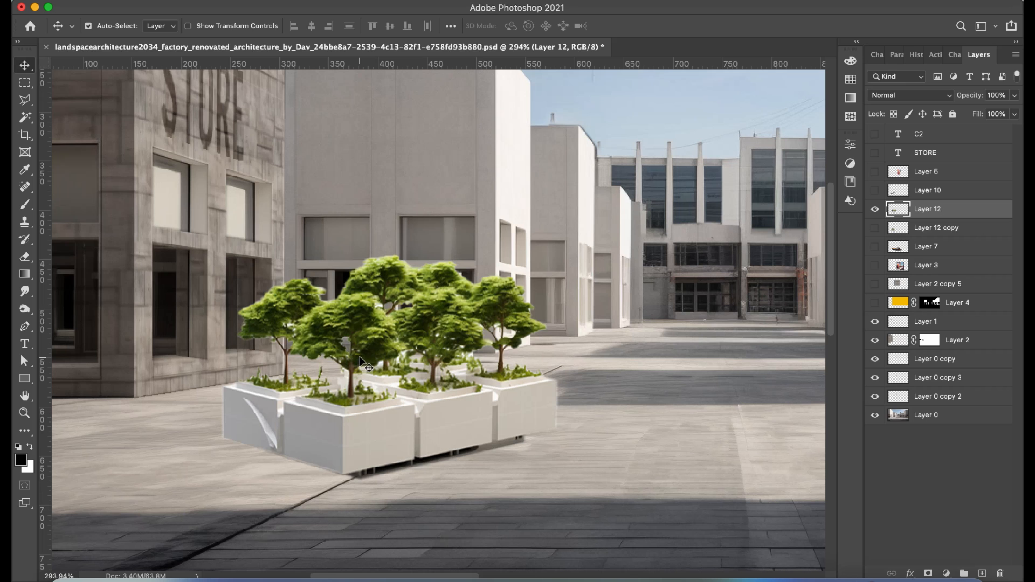
{"action": "key", "text": "super+t"}
{"action": "right_click", "coordinate": [368, 355]}
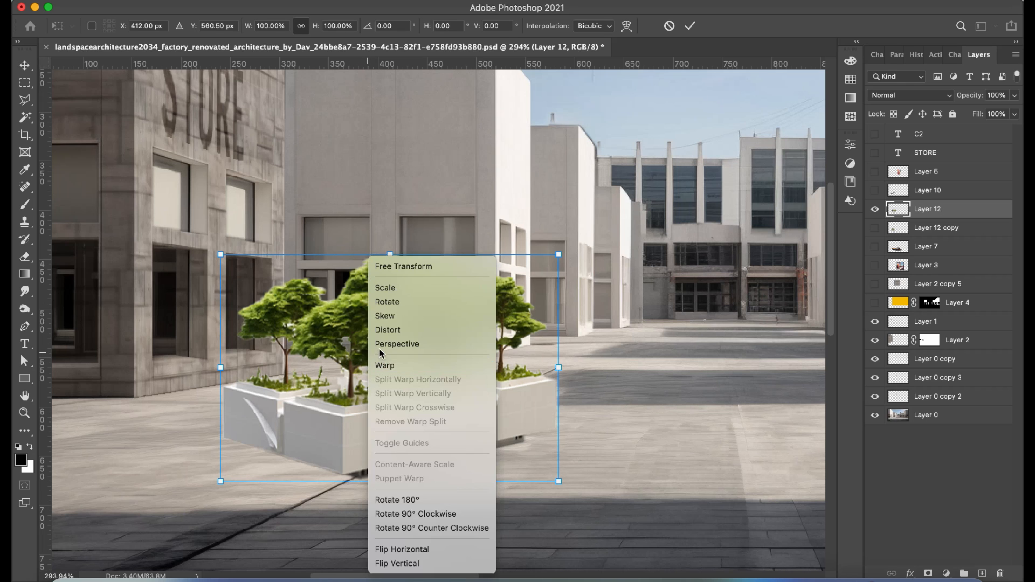
{"action": "left_click", "coordinate": [380, 331]}
{"action": "left_click_drag", "start_coordinate": [221, 480], "coordinate": [223, 543]}
{"action": "left_click_drag", "start_coordinate": [560, 372], "coordinate": [454, 365]}
{"action": "left_click_drag", "start_coordinate": [222, 399], "coordinate": [172, 386]}
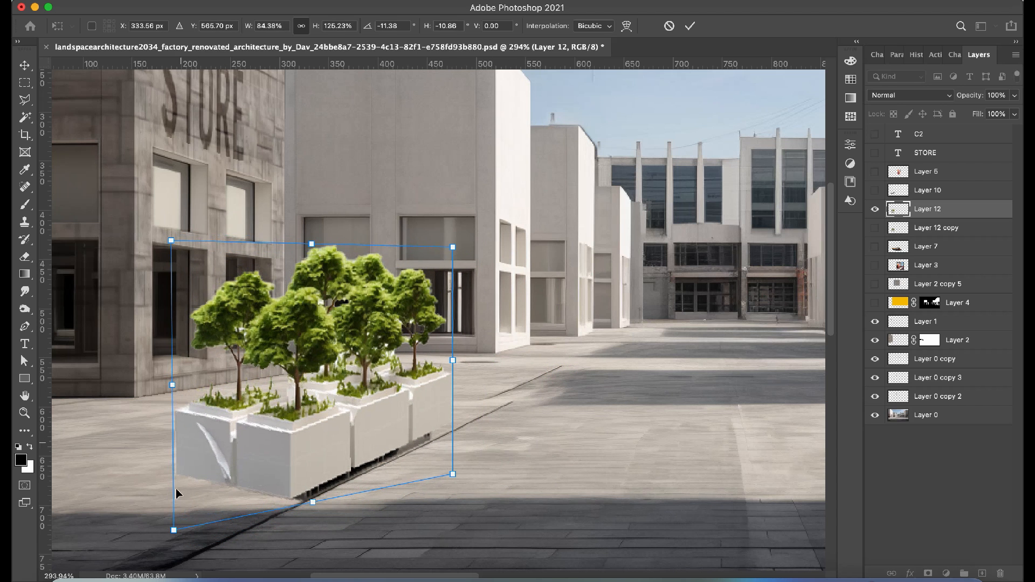
{"action": "key", "text": "super+minus"}
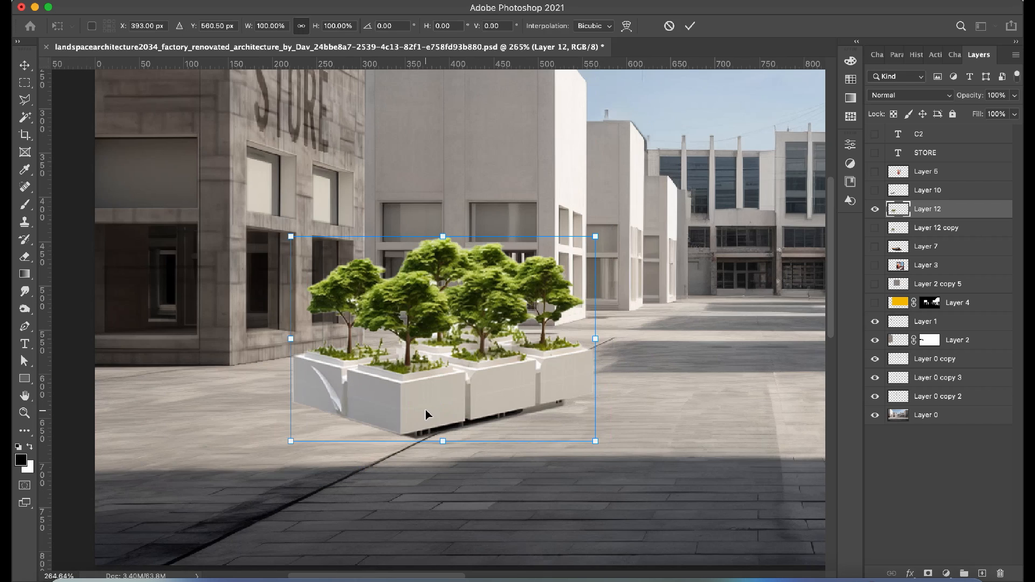
{"action": "key", "text": "Return"}
- Start a Perspective Warp on the planters and fit the first quad to their short front side
{"action": "left_click", "coordinate": [144, 1]}
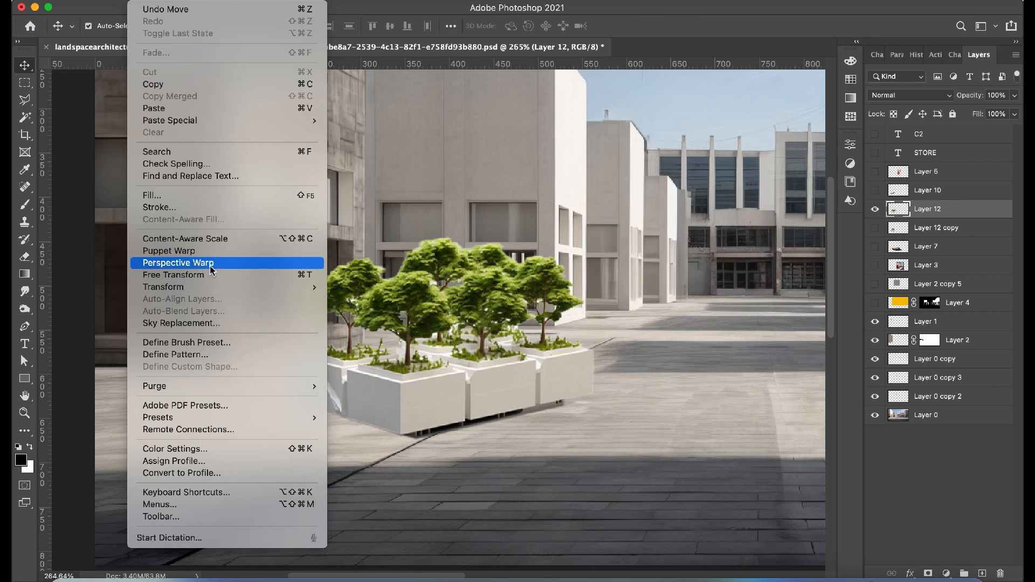
{"action": "left_click", "coordinate": [225, 269]}
{"action": "left_click_drag", "start_coordinate": [288, 258], "coordinate": [400, 447]}
{"action": "left_click_drag", "start_coordinate": [287, 347], "coordinate": [292, 347]}
{"action": "left_click_drag", "start_coordinate": [293, 446], "coordinate": [294, 402]}
{"action": "left_click_drag", "start_coordinate": [400, 447], "coordinate": [399, 435]}
{"action": "mouse_move", "coordinate": [292, 258]}
{"action": "left_mouse_down"}
{"action": "mouse_move", "coordinate": [294, 242]}
{"action": "mouse_move", "coordinate": [296, 263]}
{"action": "left_mouse_up"}
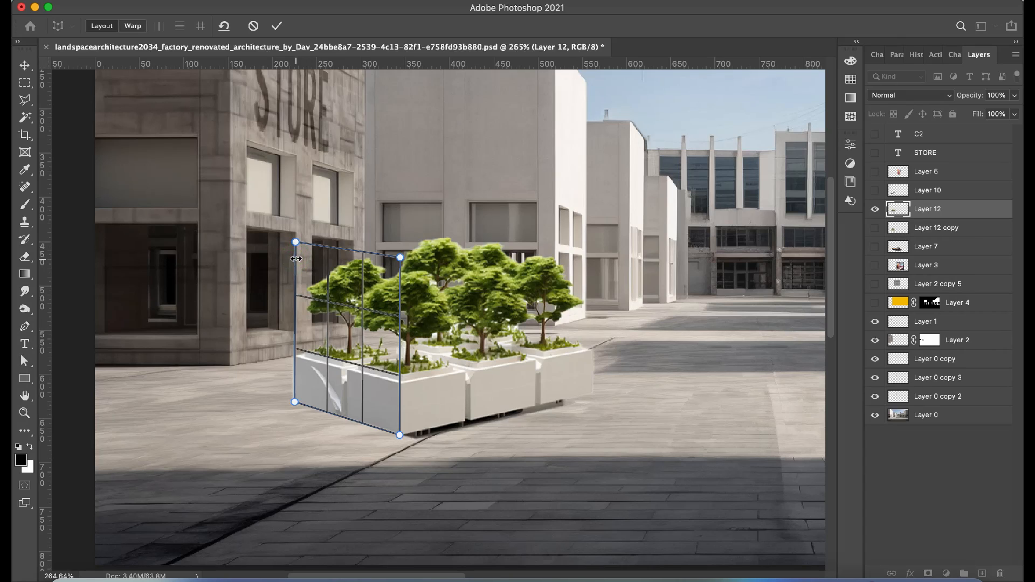
- Add a second quad over the planters' long side, joined to the first quad at the shared corner edge
{"action": "left_click_drag", "start_coordinate": [346, 417], "coordinate": [347, 426]}
{"action": "left_click_drag", "start_coordinate": [604, 241], "coordinate": [402, 447]}
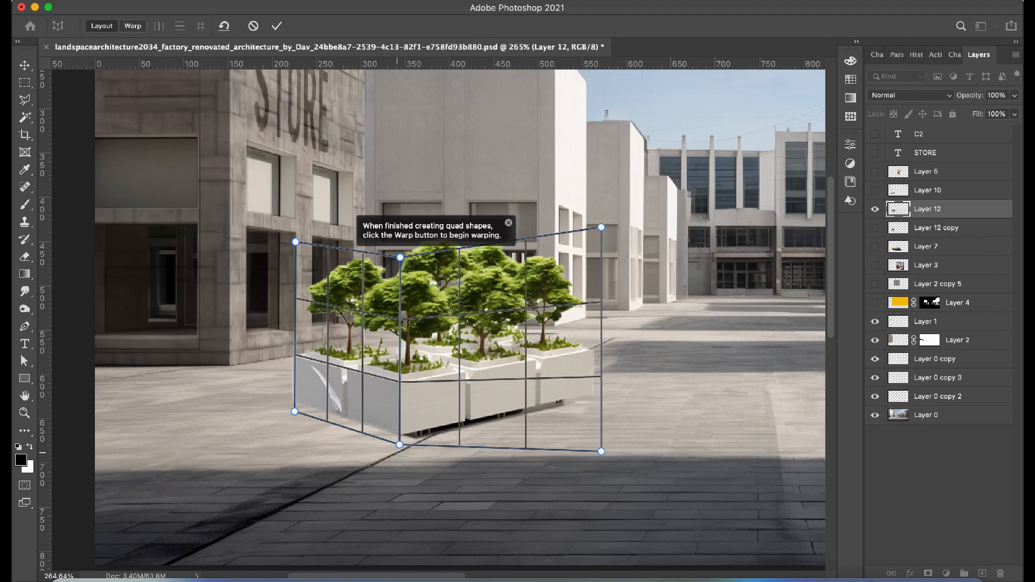
{"action": "left_click_drag", "start_coordinate": [600, 355], "coordinate": [594, 354]}
{"action": "left_click_drag", "start_coordinate": [594, 452], "coordinate": [558, 368]}
- Warp the planters to the plaza's perspective, straightening the outer vertical edges and levelling the front side
{"action": "key", "text": "w"}
{"action": "left_click_drag", "start_coordinate": [394, 447], "coordinate": [396, 452]}
{"action": "left_click_drag", "start_coordinate": [558, 368], "coordinate": [560, 375]}
{"action": "left_click", "coordinate": [578, 284], "text": "shift"}
{"action": "left_click", "coordinate": [296, 324], "text": "shift"}
{"action": "left_click_drag", "start_coordinate": [295, 412], "coordinate": [298, 451]}
{"action": "left_click_drag", "start_coordinate": [295, 232], "coordinate": [298, 244]}
- Fine-tune the warp's upper outer corners, apply the Perspective Warp and shift the planters slightly toward the plaza's middle
{"action": "scroll", "coordinate": [367, 308], "scroll_direction": "down", "scroll_amount": 5}
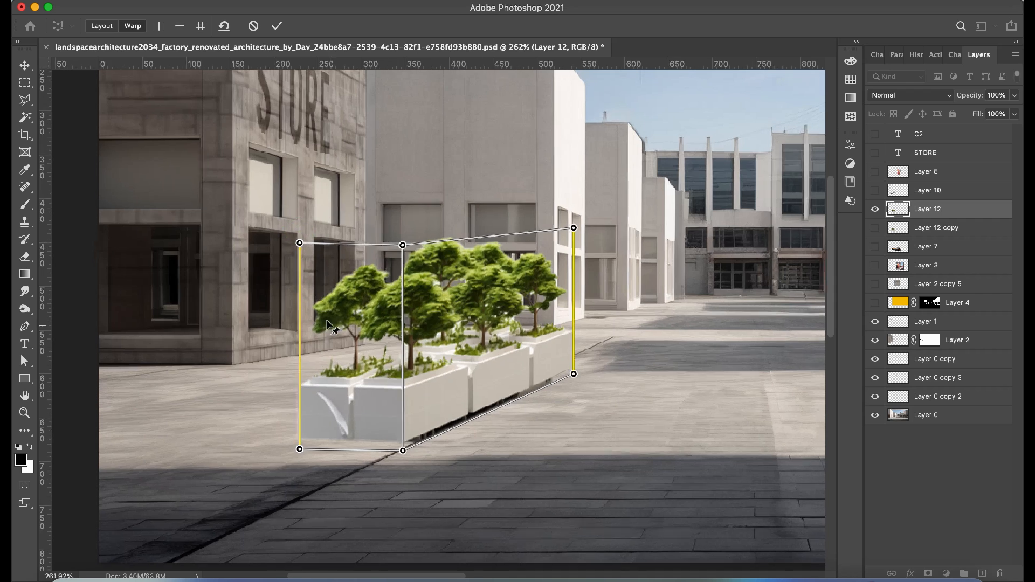
{"action": "left_click_drag", "start_coordinate": [453, 360], "coordinate": [447, 343]}
{"action": "left_click_drag", "start_coordinate": [449, 272], "coordinate": [426, 284]}
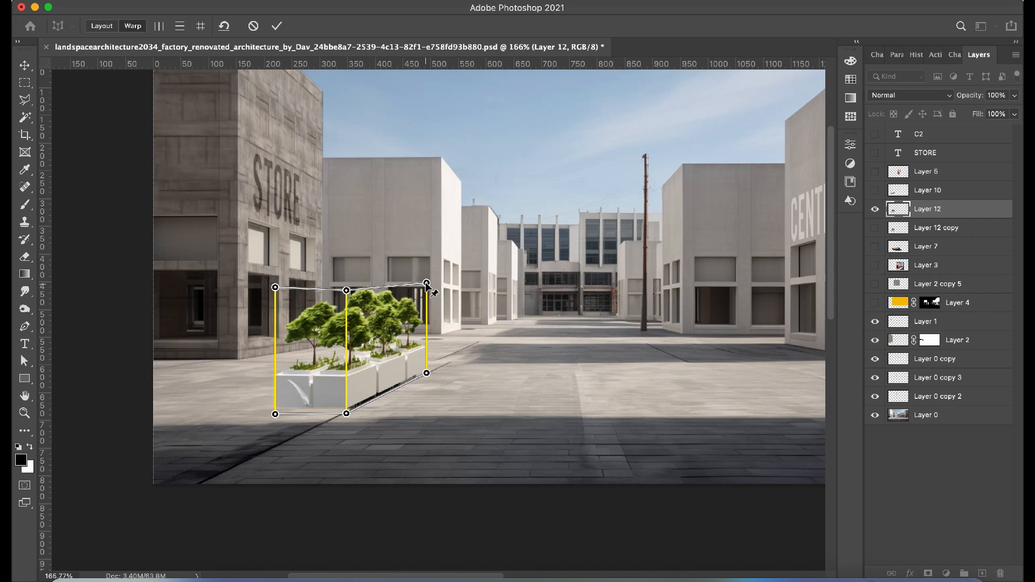
{"action": "left_click_drag", "start_coordinate": [275, 288], "coordinate": [272, 292]}
{"action": "key", "text": "Return"}
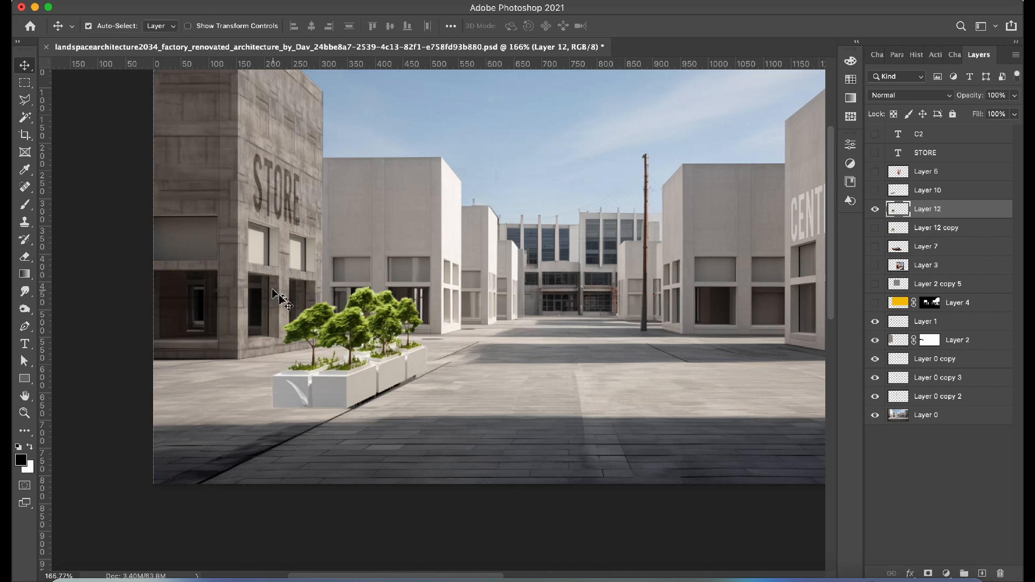
{"action": "left_click_drag", "start_coordinate": [353, 377], "coordinate": [383, 368]}
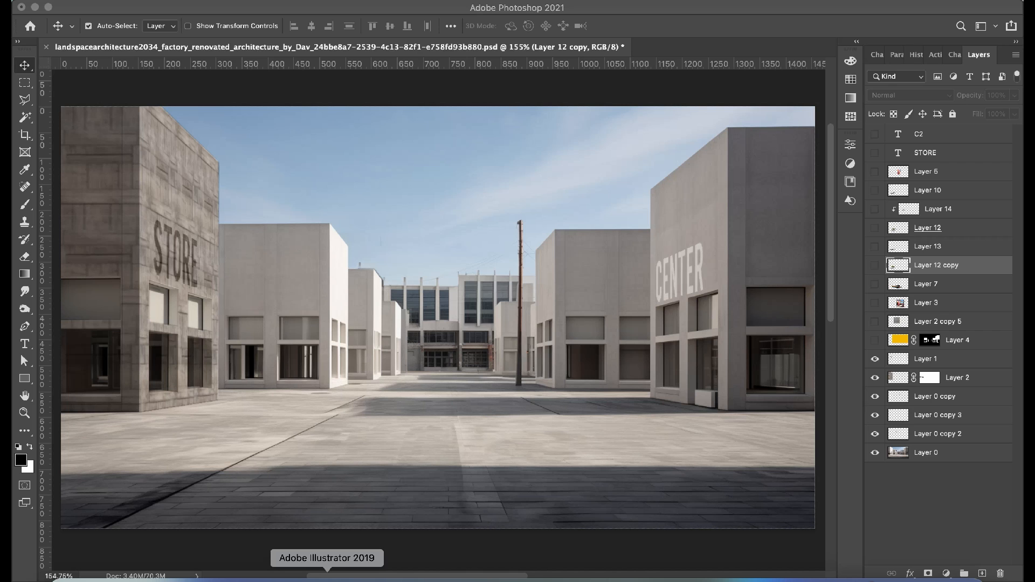
- Switch to Adobe Illustrator and copy the four-propeller camera drone between the two hot-air balloons
{"action": "left_click", "coordinate": [327, 578]}
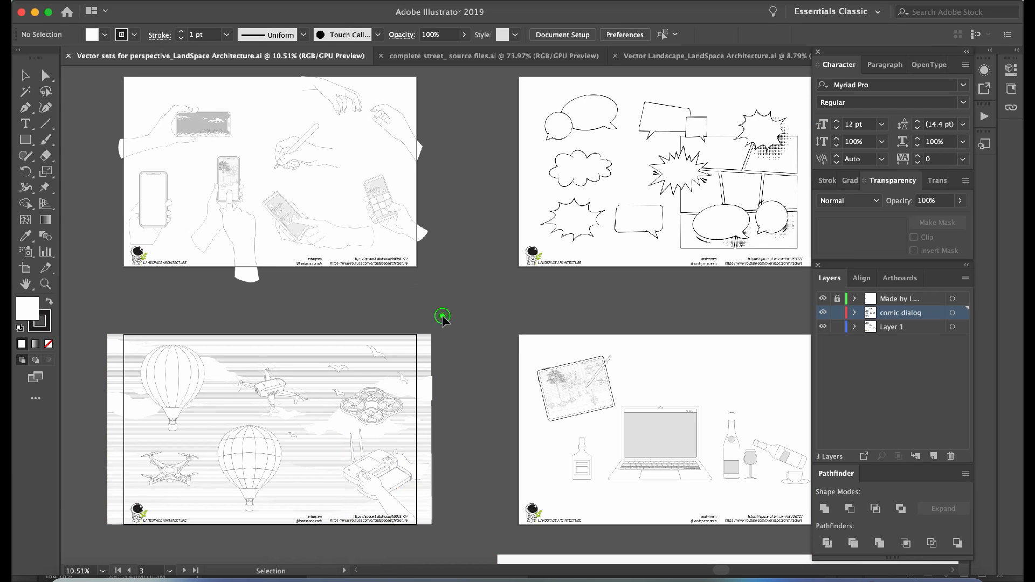
{"action": "left_click", "coordinate": [369, 416]}
{"action": "scroll", "coordinate": [369, 415], "scroll_direction": "up", "scroll_amount": 3}
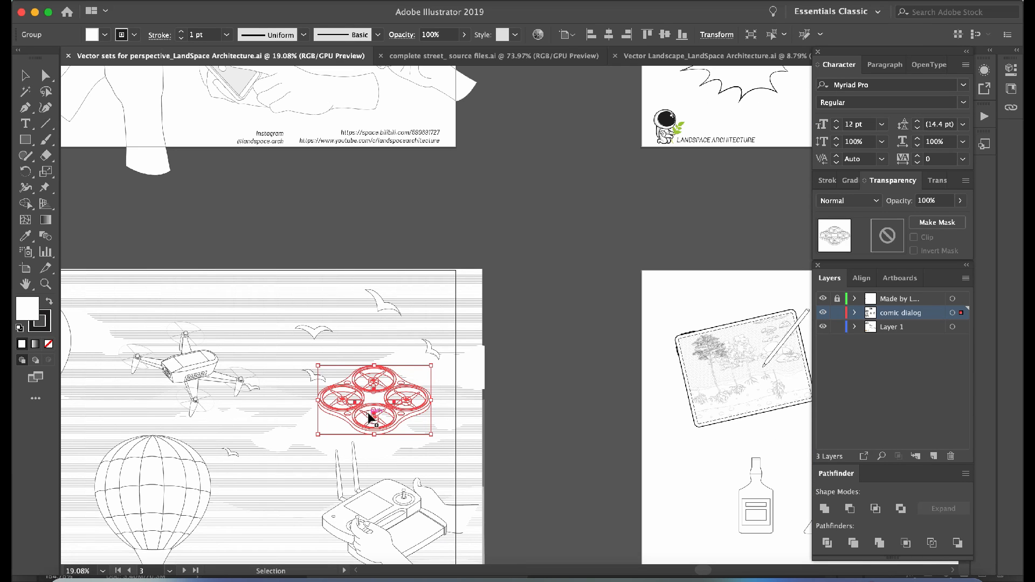
{"action": "left_click", "coordinate": [541, 350]}
{"action": "scroll", "coordinate": [349, 381], "scroll_direction": "down", "scroll_amount": 4}
{"action": "scroll", "coordinate": [349, 381], "scroll_direction": "left", "scroll_amount": 4}
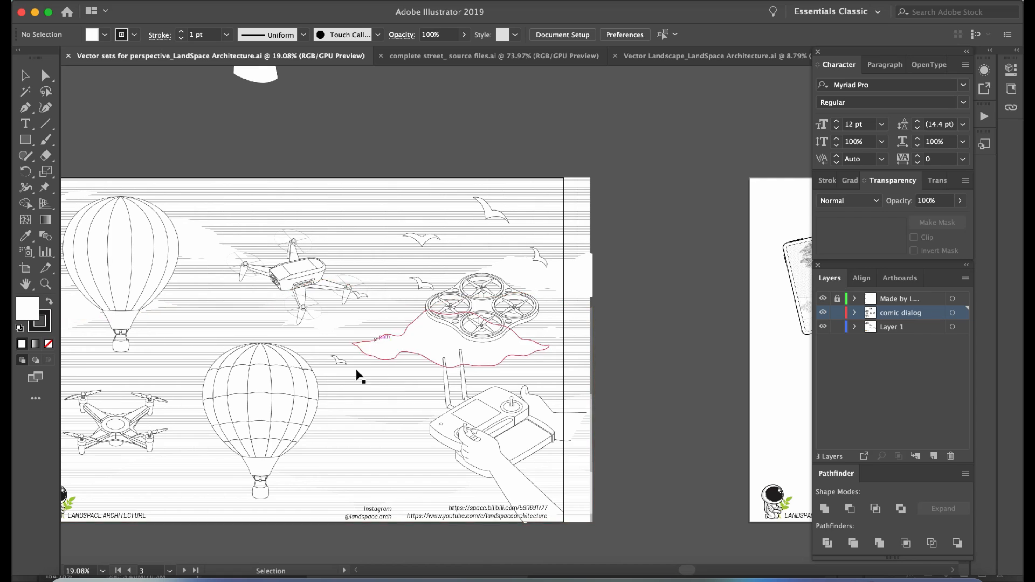
{"action": "left_click", "coordinate": [305, 279]}
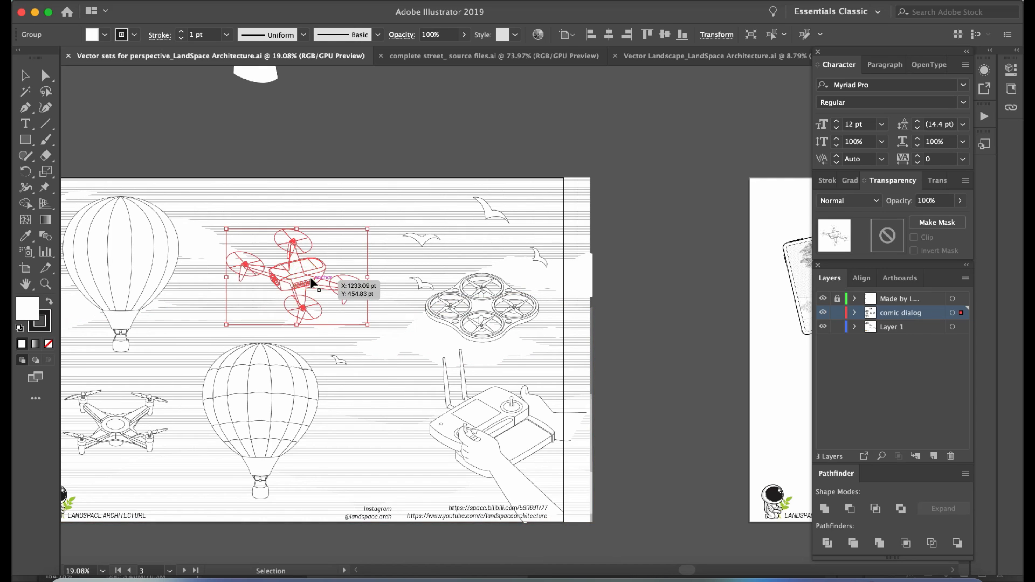
{"action": "scroll", "coordinate": [312, 281], "scroll_direction": "up", "scroll_amount": 2}
{"action": "key", "text": "ctrl+c"}
{"action": "scroll", "coordinate": [311, 281], "scroll_direction": "left", "scroll_amount": 2}
{"action": "scroll", "coordinate": [311, 279], "scroll_direction": "up", "scroll_amount": 3}
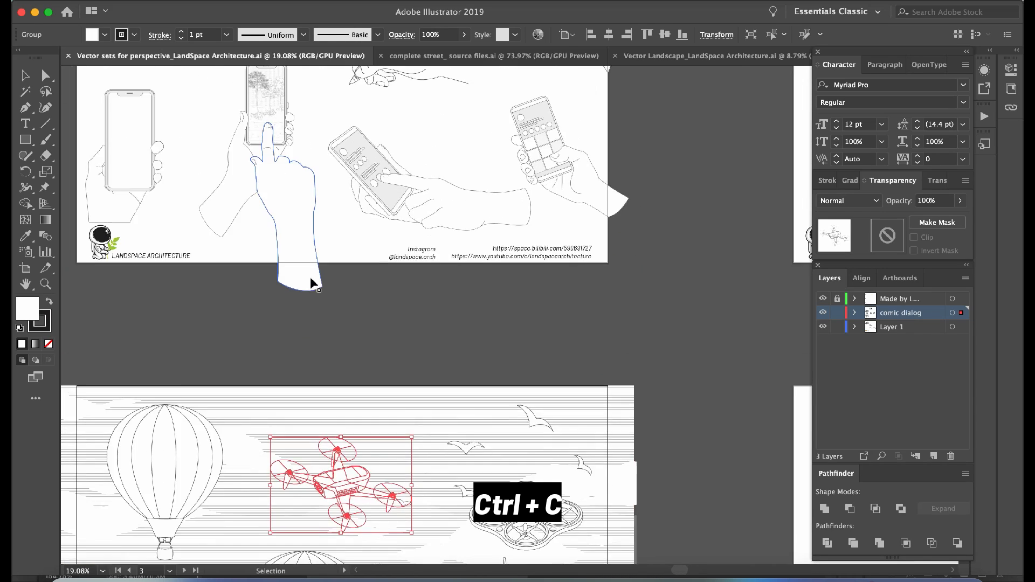
{"action": "scroll", "coordinate": [311, 279], "scroll_direction": "down", "scroll_amount": 3}
- Switch back to Photoshop, paste the drone as a Smart Object, scale it down and place it in the sky above the pole
{"action": "key", "text": "super+Tab"}
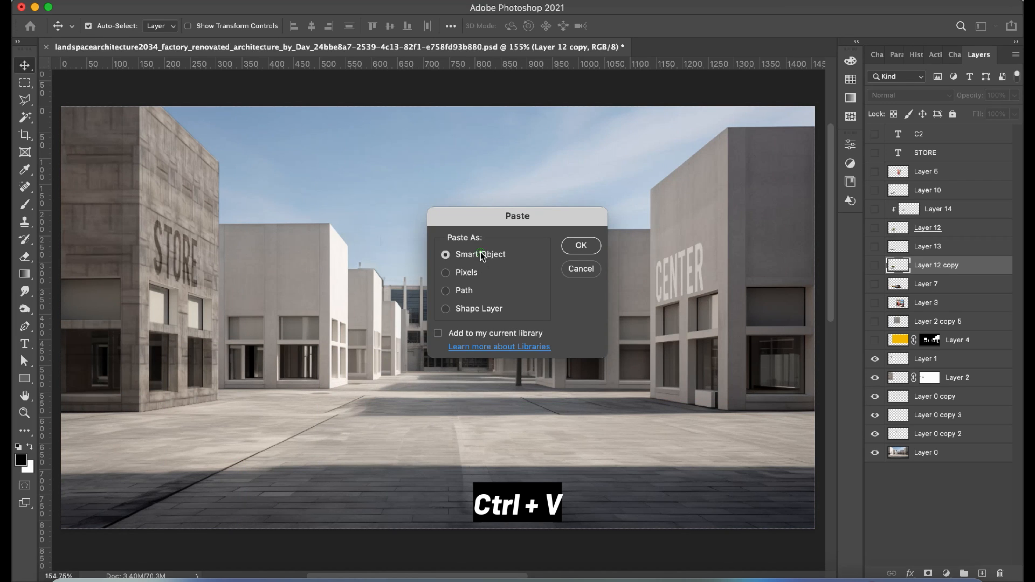
{"action": "key", "text": "Return"}
{"action": "left_click_drag", "start_coordinate": [444, 203], "coordinate": [445, 301]}
{"action": "left_click_drag", "start_coordinate": [439, 364], "coordinate": [563, 195]}
{"action": "left_click_drag", "start_coordinate": [561, 124], "coordinate": [561, 150]}
{"action": "key", "text": "Return"}
{"action": "key", "text": "super+minus"}
{"action": "key", "text": "super+plus"}
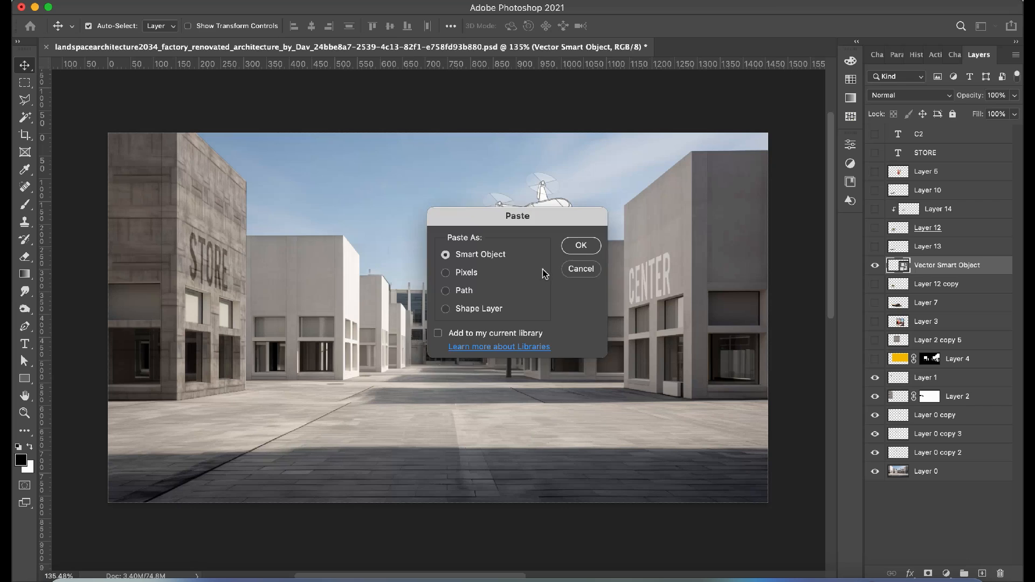
- Paste the hands holding the drone controller as a Smart Object, scale it to 57.69% and place it in the lower-right corner of the image
{"action": "left_click", "coordinate": [583, 252]}
{"action": "left_click_drag", "start_coordinate": [436, 143], "coordinate": [436, 273]}
{"action": "left_click_drag", "start_coordinate": [421, 343], "coordinate": [665, 390]}
{"action": "left_click_drag", "start_coordinate": [681, 319], "coordinate": [681, 334]}
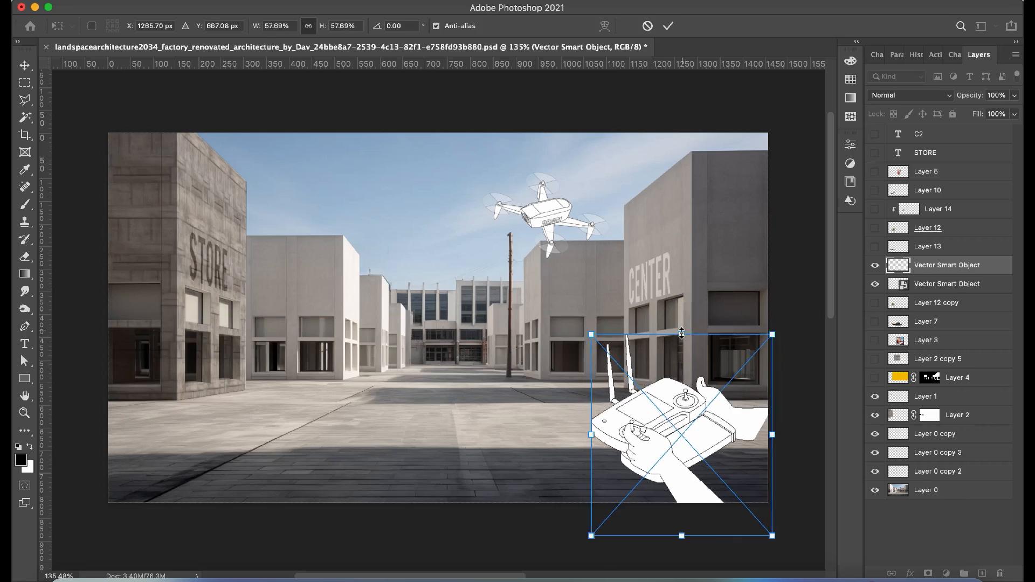
{"action": "key", "text": "Return"}
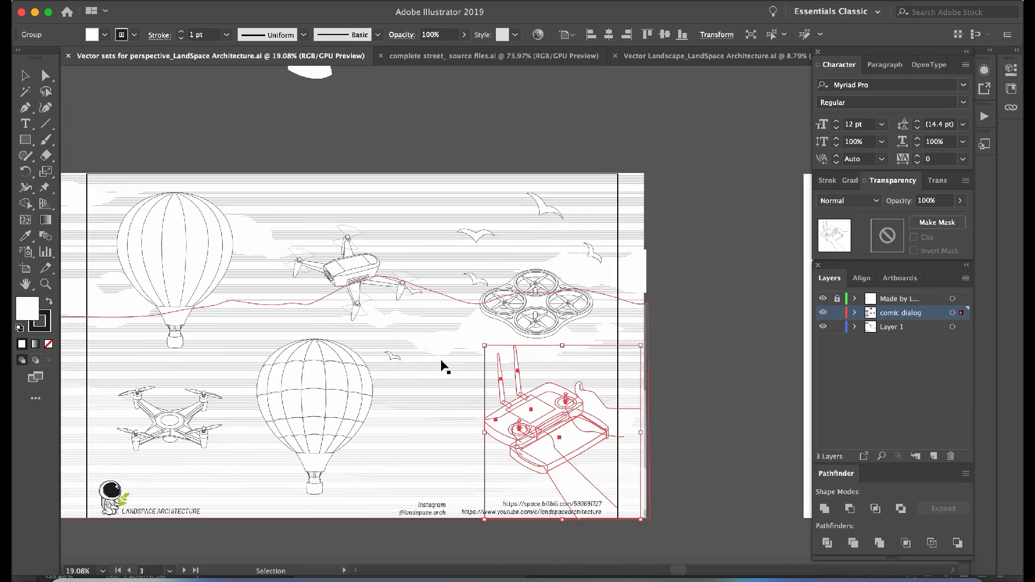
- Copy a leafy tree from the Vector Landscape_LandSpace Architecture.ai document in Illustrator
{"action": "scroll", "coordinate": [443, 363], "scroll_direction": "up", "scroll_amount": 10}
{"action": "left_click", "coordinate": [708, 54]}
{"action": "left_click", "coordinate": [347, 253]}
{"action": "scroll", "coordinate": [296, 282], "scroll_direction": "up", "scroll_amount": 2}
{"action": "scroll", "coordinate": [295, 281], "scroll_direction": "down", "scroll_amount": 1}
{"action": "key", "text": "super+c"}
- Paste the tree into the Photoshop image as a Shape Layer, scale it to 45.70% and place it beside the STORE building
{"action": "key", "text": "super+v"}
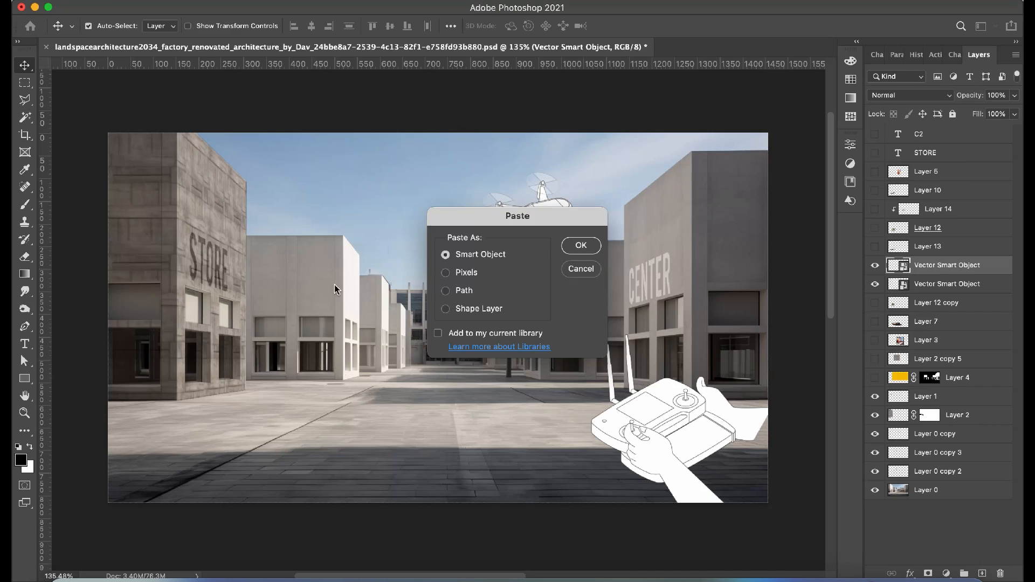
{"action": "left_click", "coordinate": [581, 245]}
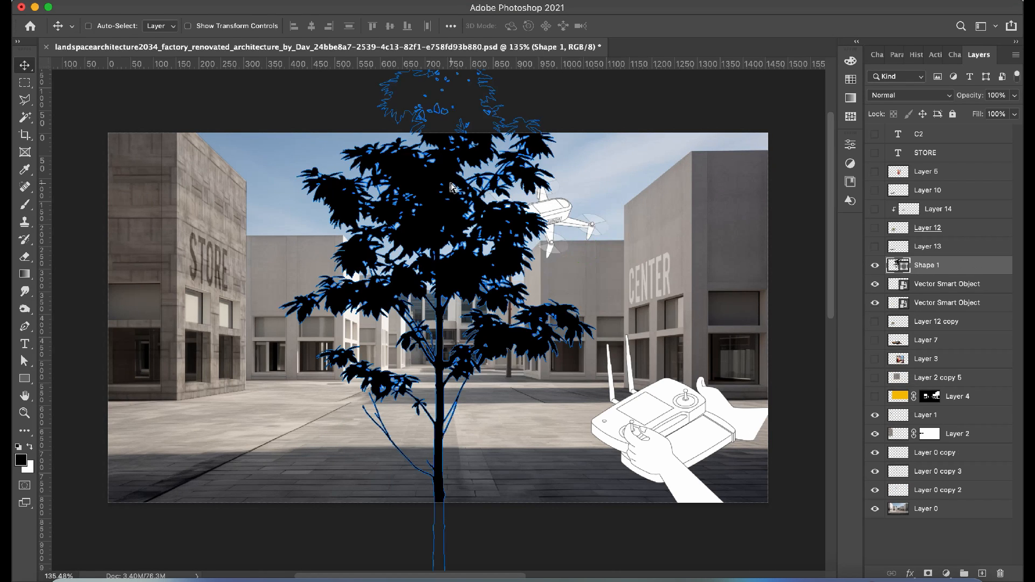
{"action": "key", "text": "super+t"}
{"action": "left_click_drag", "start_coordinate": [624, 317], "coordinate": [522, 303]}
{"action": "left_click_drag", "start_coordinate": [454, 272], "coordinate": [279, 279]}
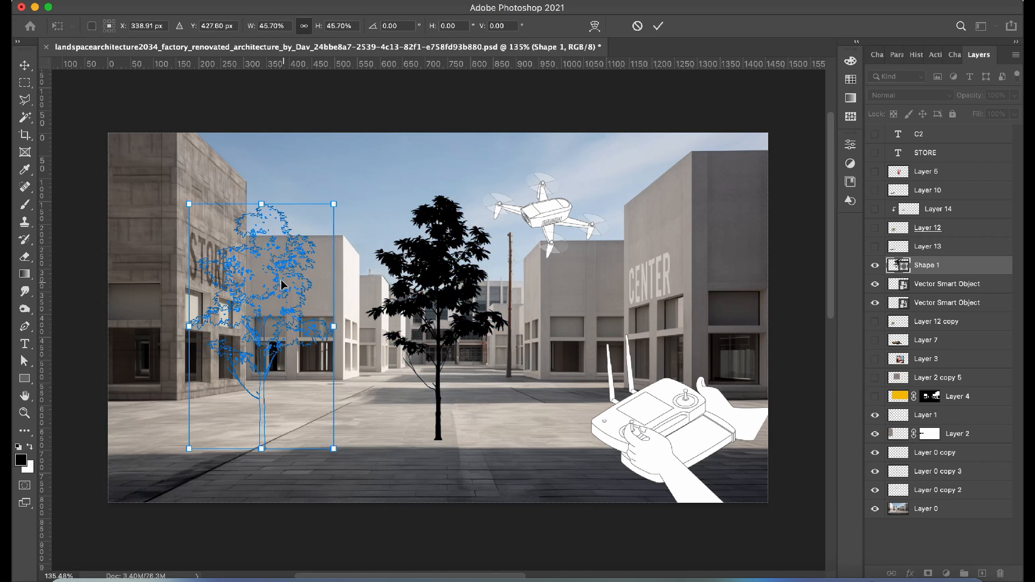
{"action": "key", "text": "Return"}
- Give the tree shape a white fill and a black 1 px stroke
{"action": "key", "text": "p"}
{"action": "left_click", "coordinate": [159, 26]}
{"action": "left_click", "coordinate": [203, 97]}
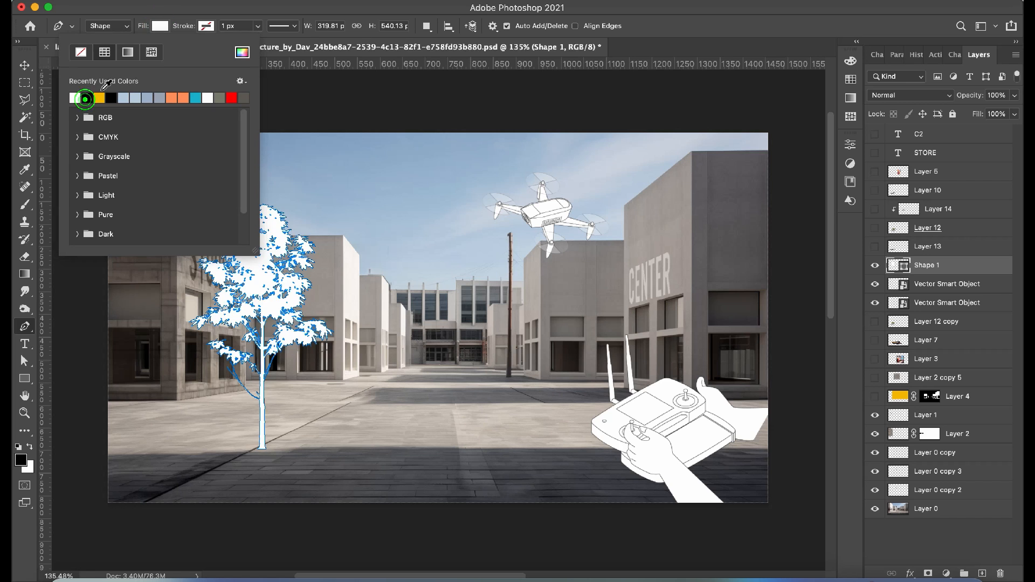
{"action": "left_click", "coordinate": [206, 25]}
{"action": "left_click", "coordinate": [123, 97]}
- Move the outlined tree off the STORE sign to stand in front of the neighbouring building
{"action": "left_click", "coordinate": [24, 66]}
{"action": "key", "text": "super+plus"}
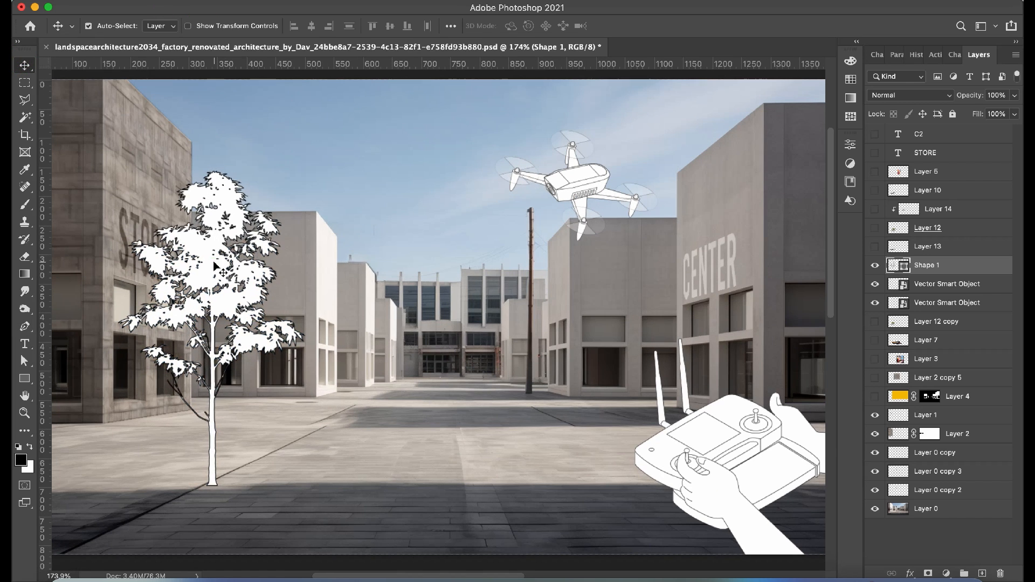
{"action": "left_click_drag", "start_coordinate": [215, 262], "coordinate": [282, 252]}
- Examine the fill color swatches available for the tree shape, including the RGB group
{"action": "key", "text": "p"}
{"action": "left_click", "coordinate": [159, 25]}
{"action": "left_click", "coordinate": [200, 98]}
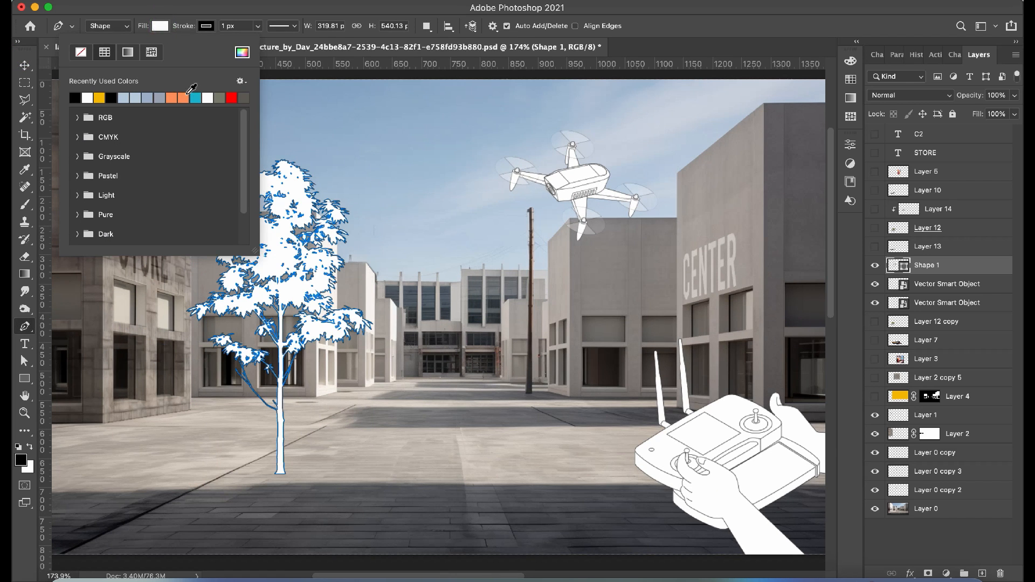
{"action": "left_click", "coordinate": [101, 119]}
{"action": "left_click", "coordinate": [105, 129]}
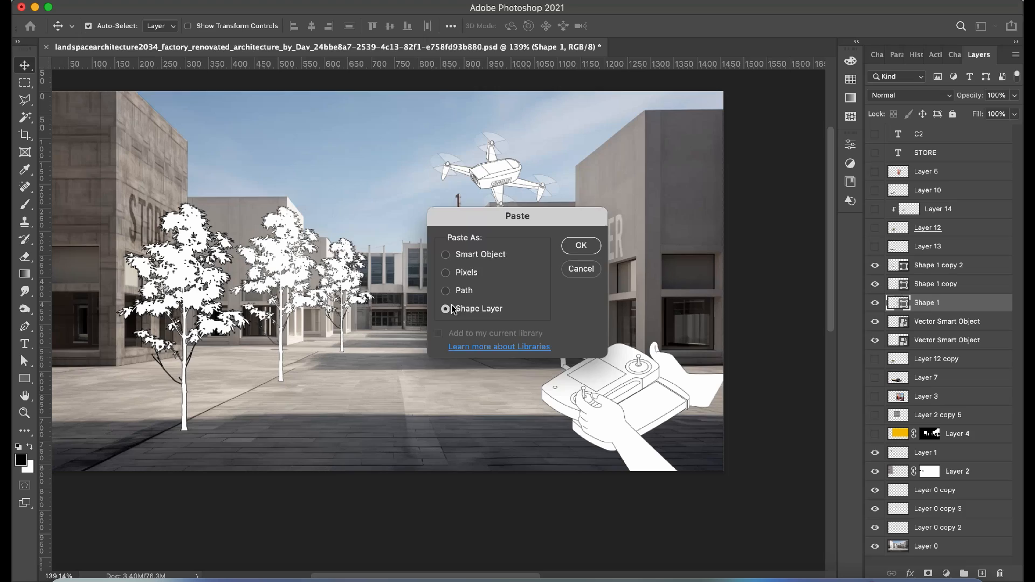
- Paste the copied vector artwork as a Shape Layer
{"action": "key", "text": "Return"}
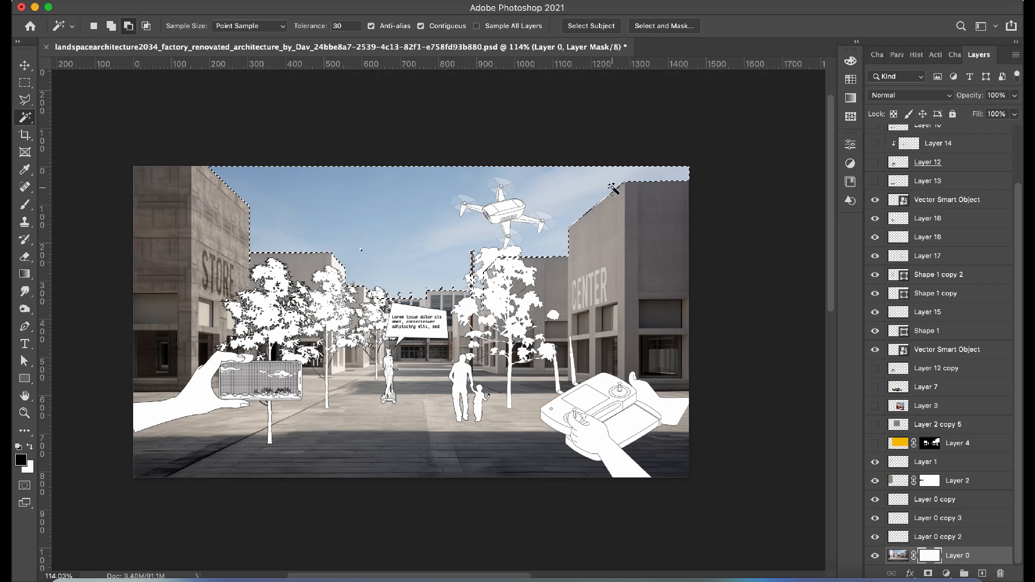
- Hide the selected sky on Layer 0's mask with a black fill, deselect, and hide the Layer 0 copy layers
{"action": "key", "text": "alt+BackSpace"}
{"action": "key", "text": "super+d"}
{"action": "left_click_drag", "start_coordinate": [875, 536], "coordinate": [875, 499]}
- Add a new layer beneath Layer 0 and fill a rectangular selection covering the whole image with white
{"action": "left_click", "coordinate": [983, 573]}
{"action": "left_click_drag", "start_coordinate": [968, 539], "coordinate": [963, 561]}
{"action": "double_click", "coordinate": [963, 556]}
{"action": "left_click", "coordinate": [676, 307]}
{"action": "key", "text": "m"}
{"action": "left_click_drag", "start_coordinate": [733, 136], "coordinate": [78, 495]}
{"action": "key", "text": "super+BackSpace"}
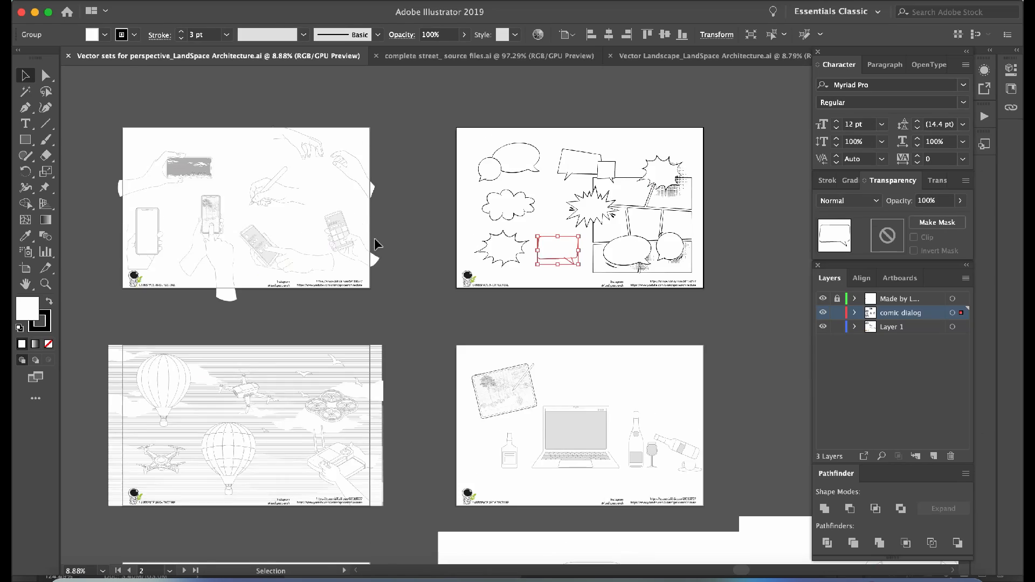
- Bring the grid-patterned hot-air balloon from Illustrator into the Photoshop image, scale it down and place it high in the sky near the STORE building
{"action": "scroll", "coordinate": [376, 243], "scroll_direction": "down", "scroll_amount": 5}
{"action": "left_click", "coordinate": [238, 301]}
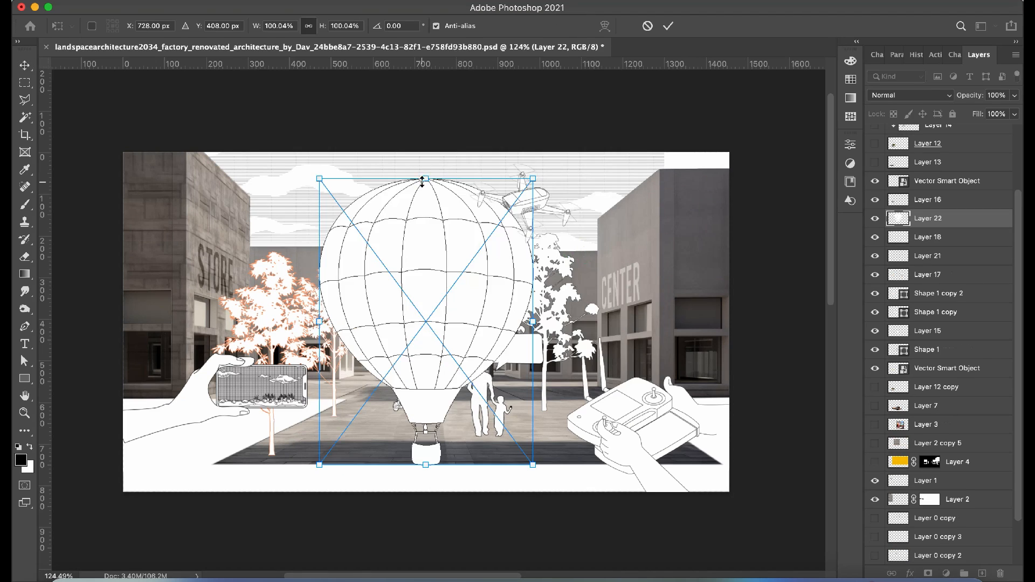
{"action": "left_click_drag", "start_coordinate": [531, 469], "coordinate": [399, 230]}
{"action": "left_click_drag", "start_coordinate": [380, 173], "coordinate": [331, 168]}
{"action": "key", "text": "Return"}
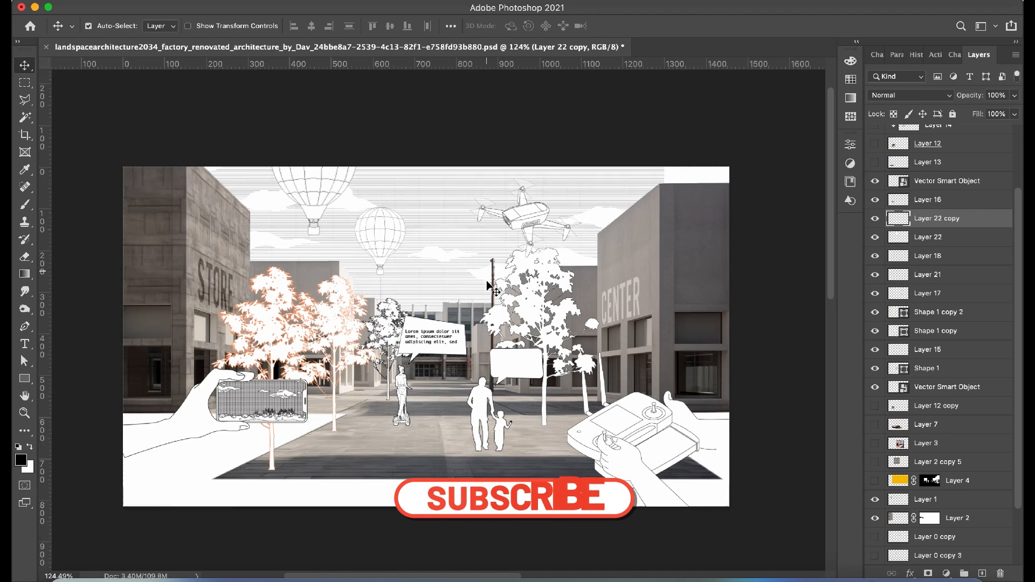